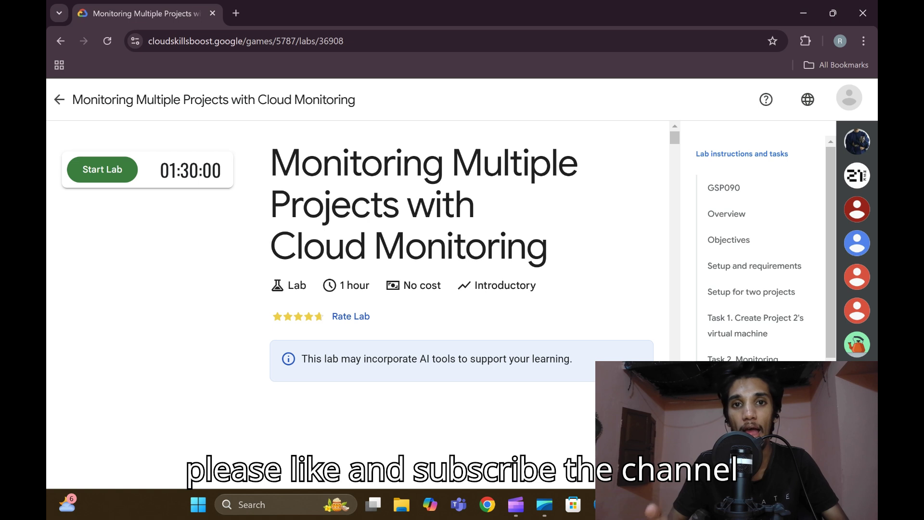
Step: Start the lab, copy its temporary password and open the Google Cloud console in an incognito window
left_click(97, 174)
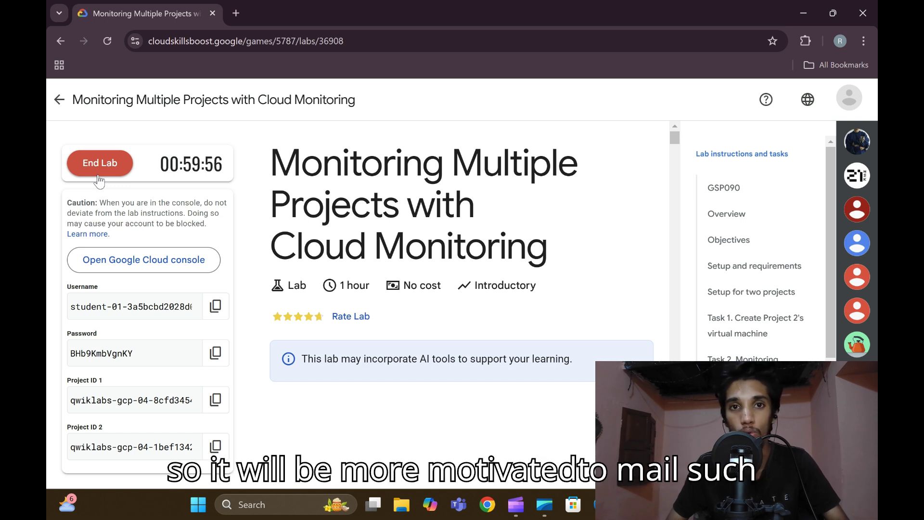
left_click(215, 353)
right_click(175, 255)
left_click(242, 303)
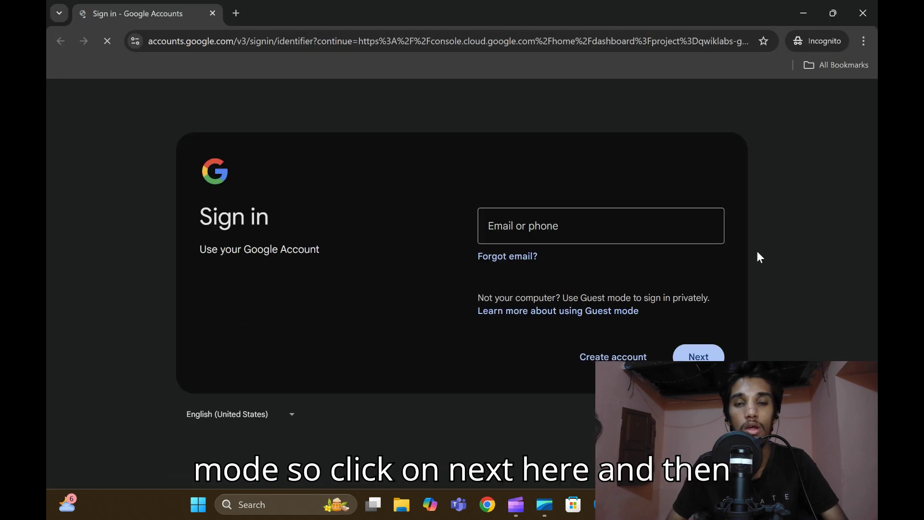
Step: Sign in with the lab username and account password, accepting the new account notice and the Google Cloud terms of service
key("ctrl+v")
left_click(698, 356)
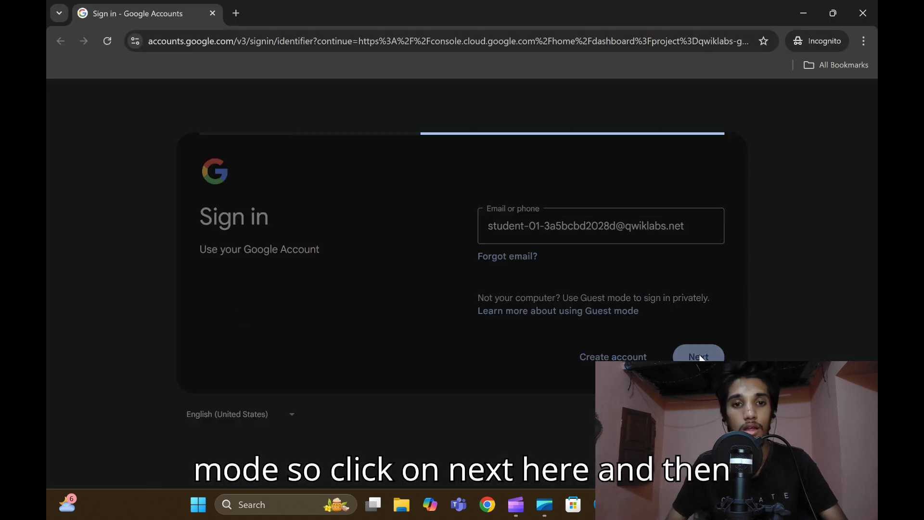
key("ctrl+v")
left_click(700, 357)
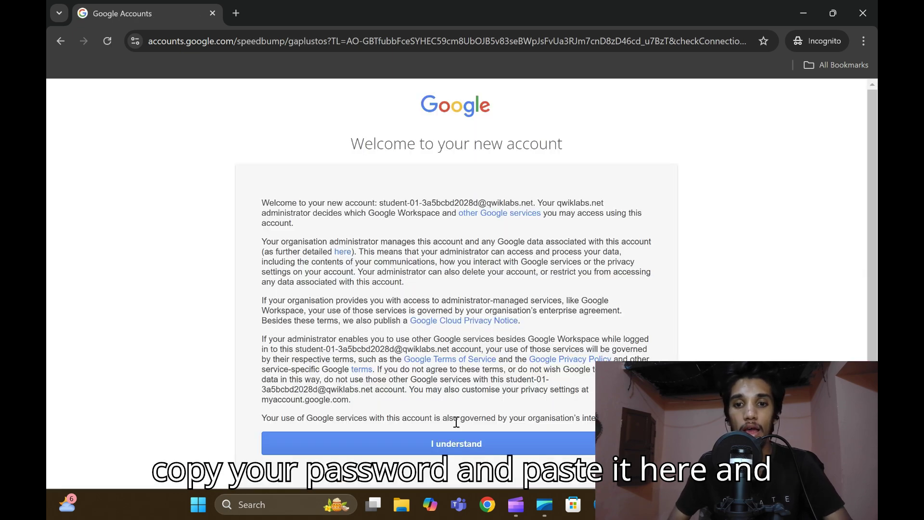
left_click(458, 443)
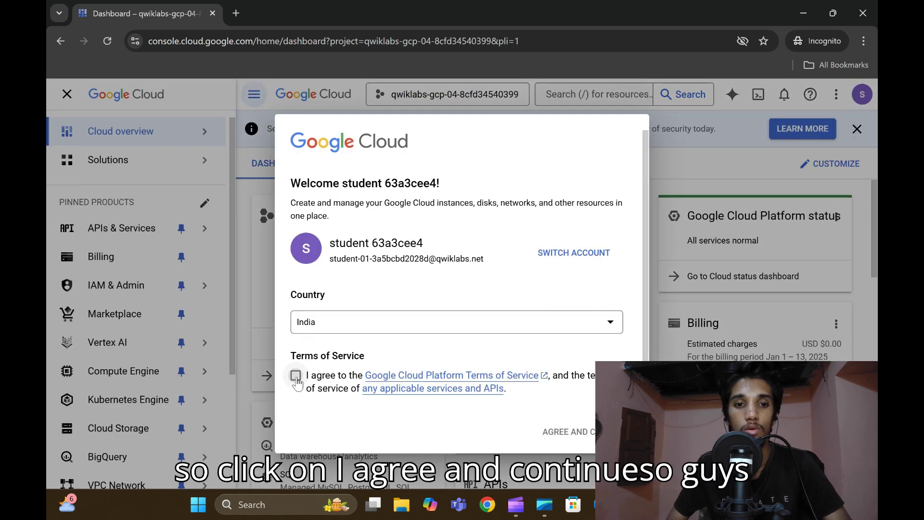
left_click(582, 429)
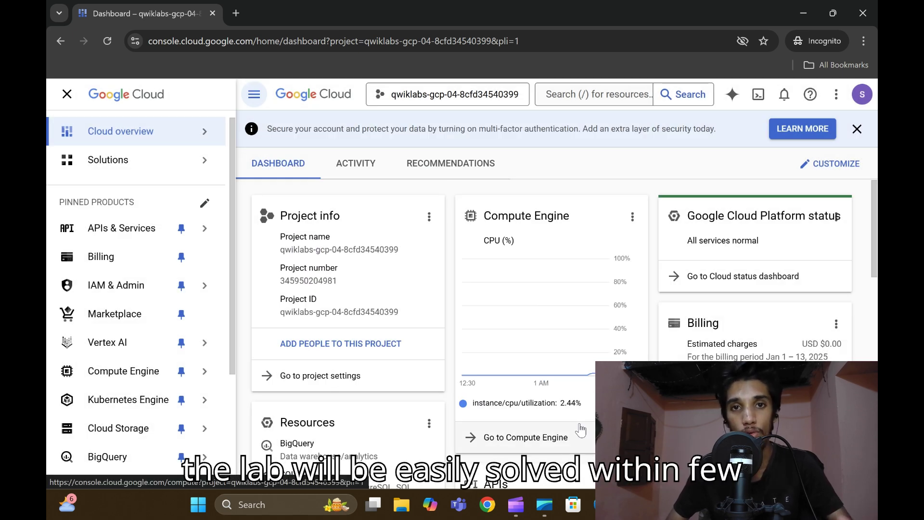
Step: Go back to the lab page, open Task 1 of the instructions and copy Project ID 2
left_click(544, 414)
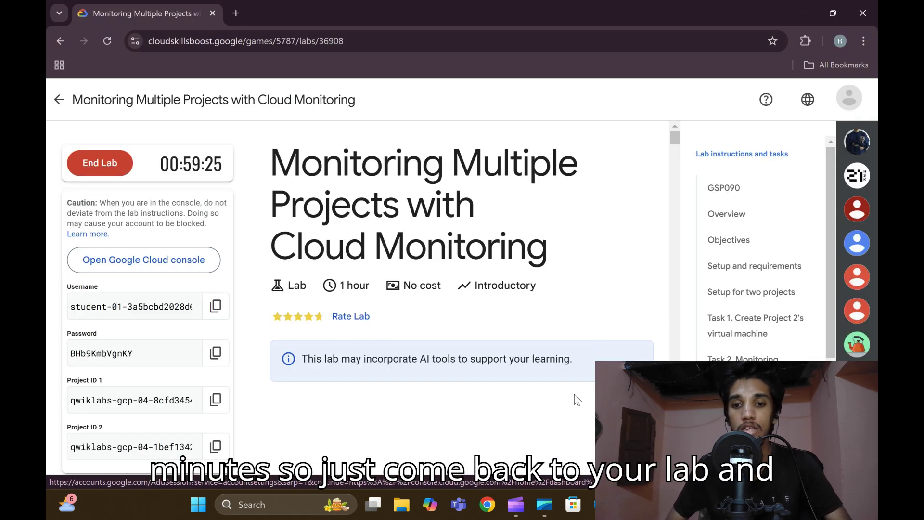
left_click(754, 336)
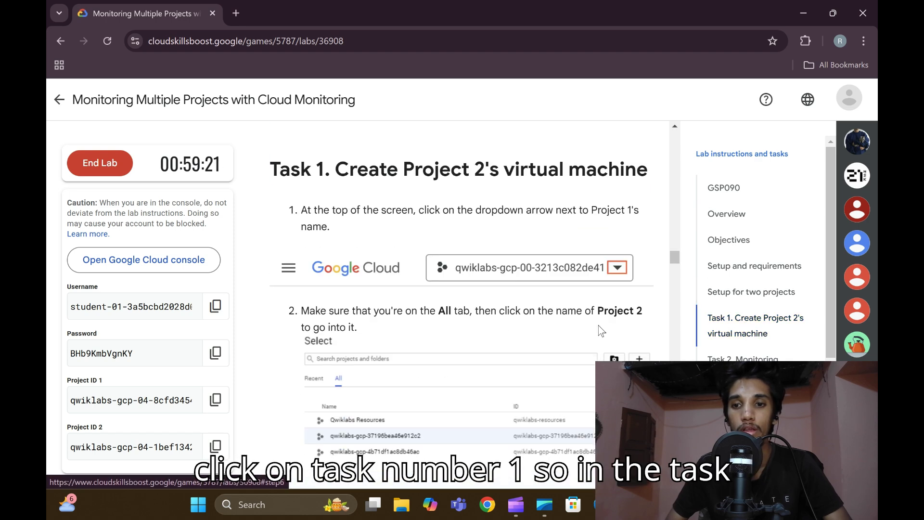
scroll(595, 332, "down", 1)
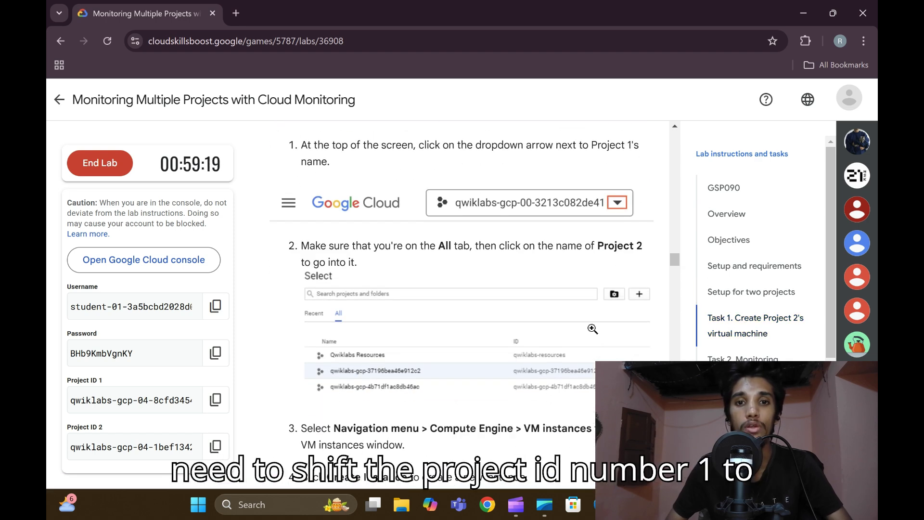
scroll(593, 329, "down", 1)
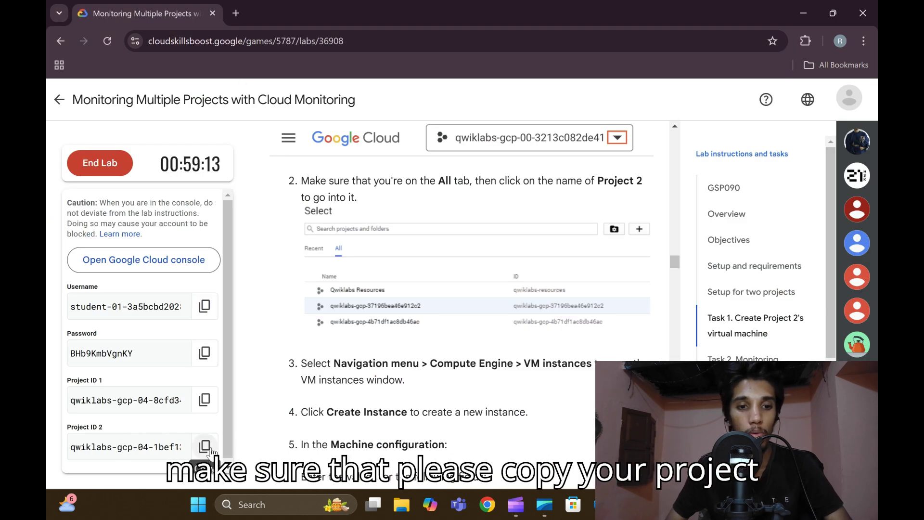
Step: Return to the Google Cloud console and switch the active project to qwiklabs-gcp-04-1bef13425258
mouse_move(600, 504)
left_click(660, 423)
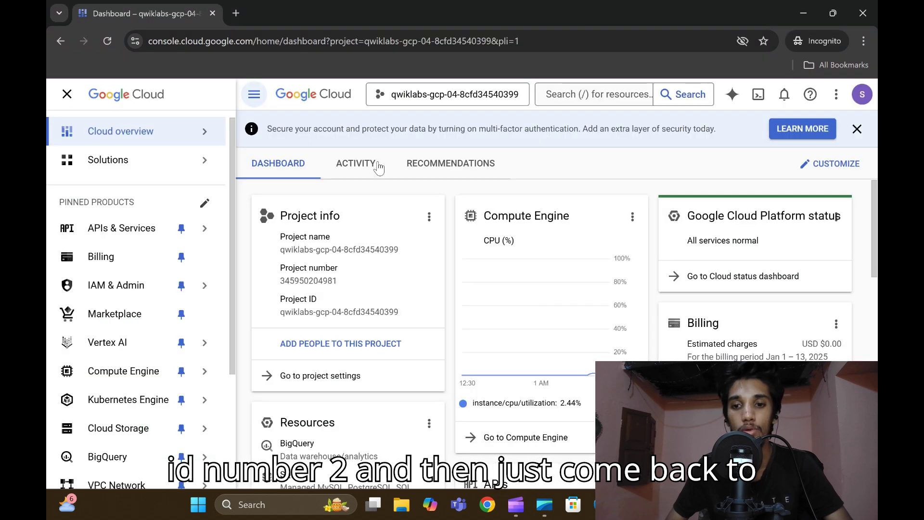
left_click(67, 94)
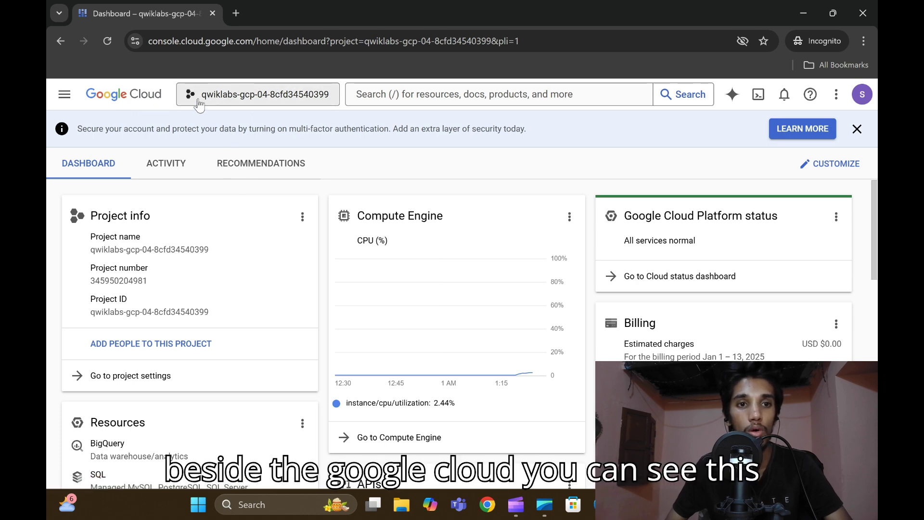
left_click(262, 101)
left_click(370, 176)
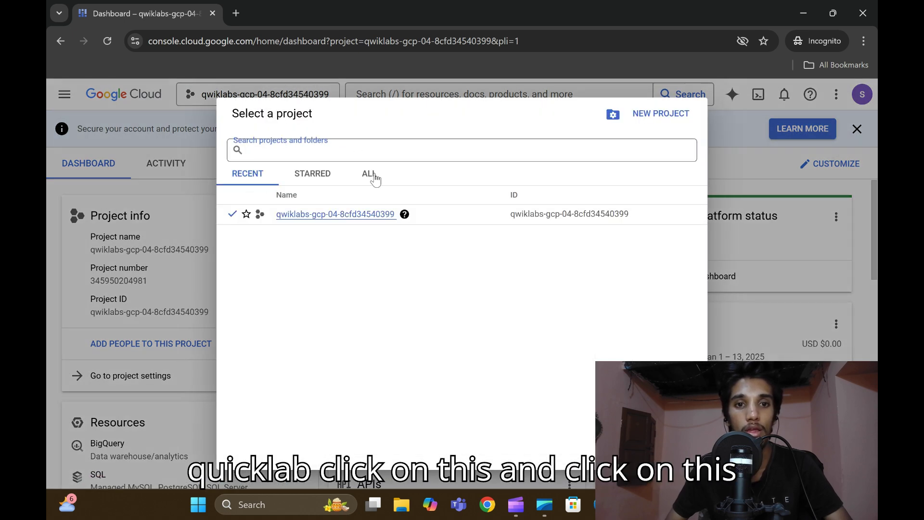
left_click(351, 147)
key("ctrl+v")
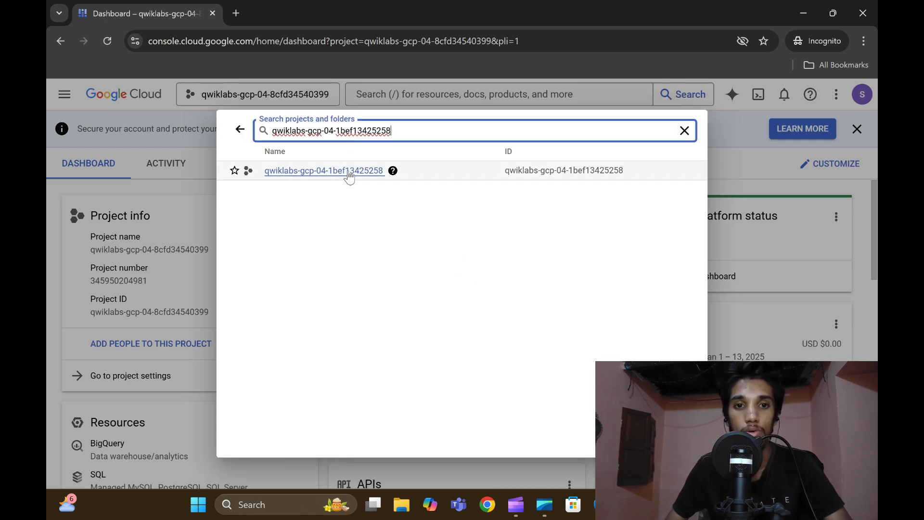
left_click(349, 174)
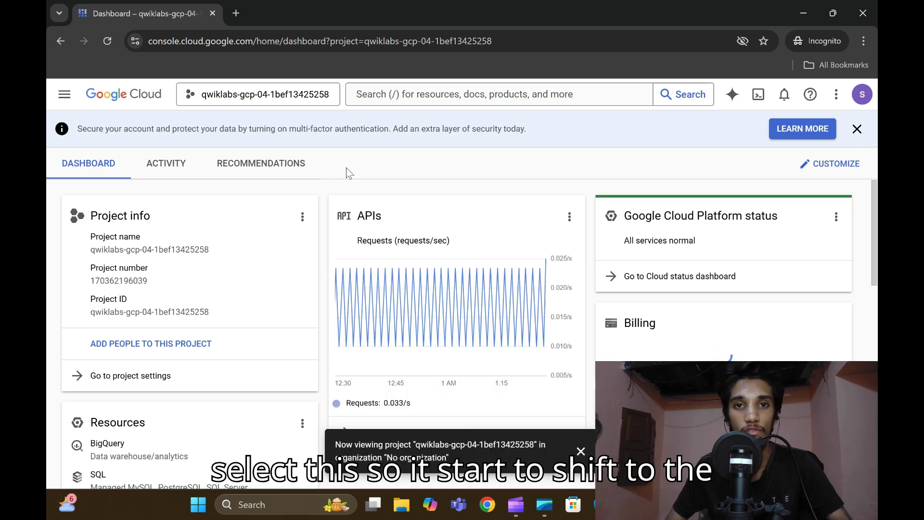
Step: Read the lab's instance creation instructions and open the Compute Engine VM instances page in the console
left_click(582, 436)
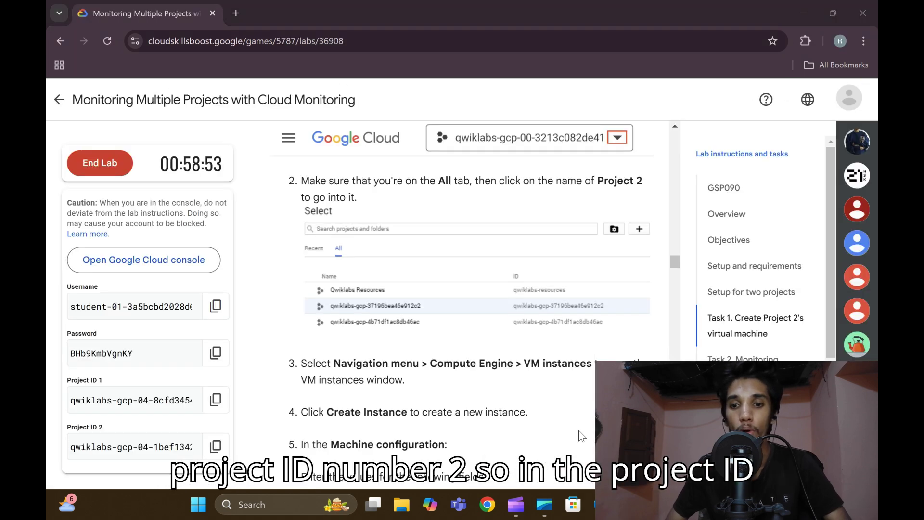
scroll(532, 360, "down", 4)
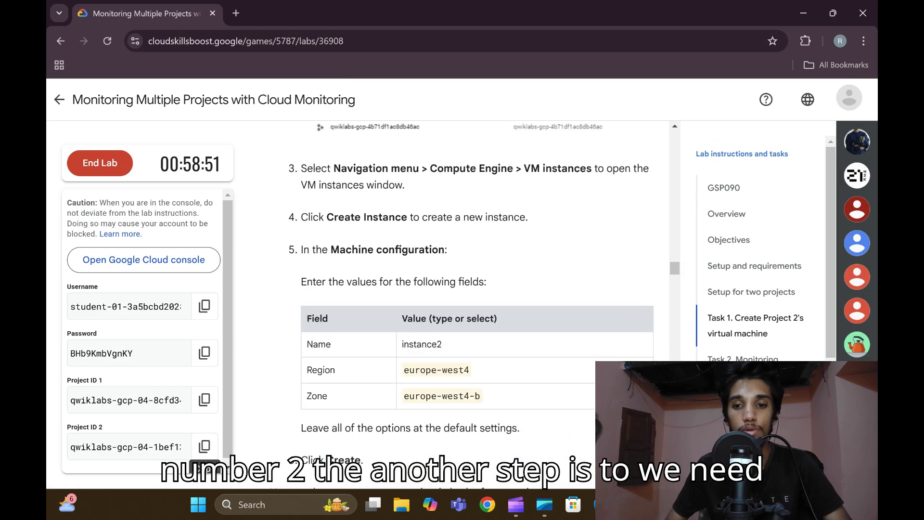
left_click(537, 430)
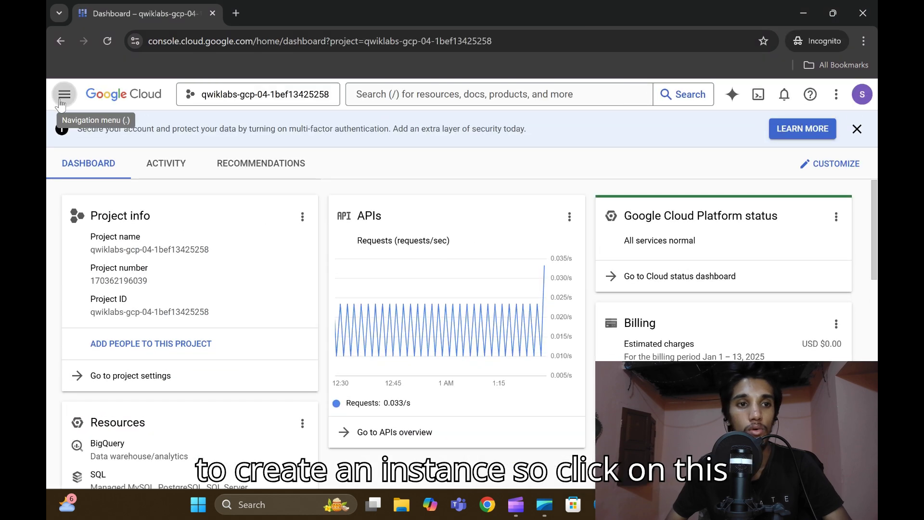
left_click(63, 95)
mouse_move(141, 381)
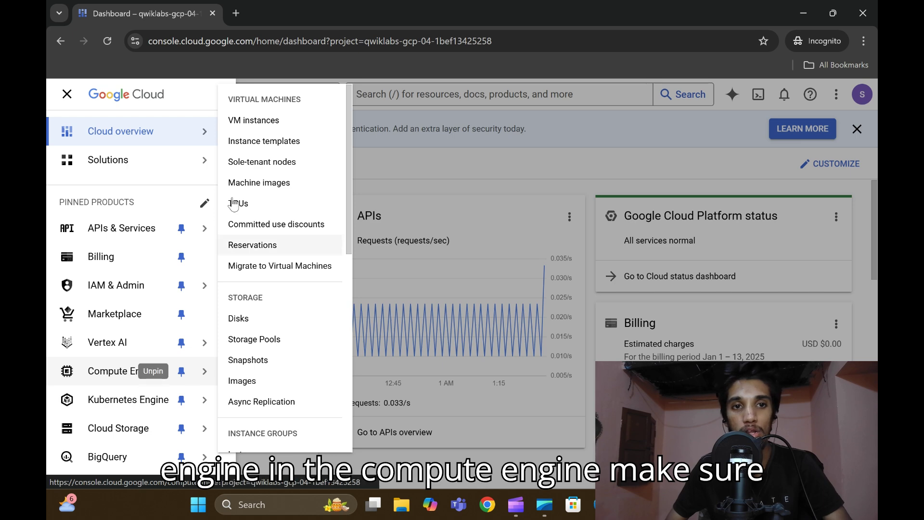
left_click(248, 122)
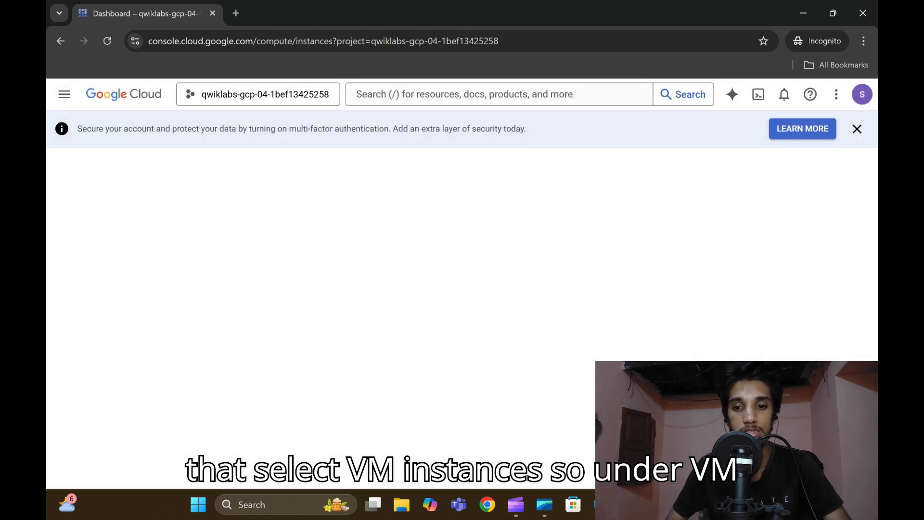
Step: Copy the instance name instance2 from the machine configuration table in the lab instructions
mouse_move(487, 504)
left_click(568, 447)
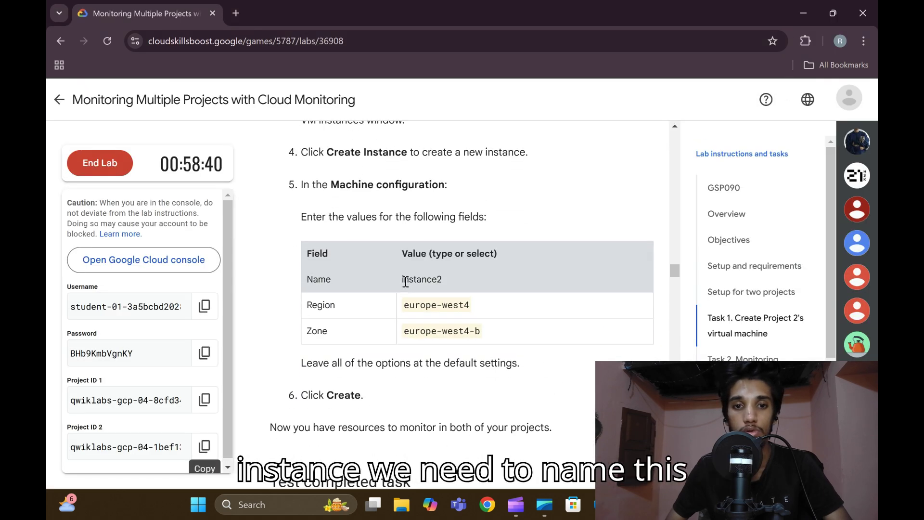
left_click_drag(403, 279, 444, 284)
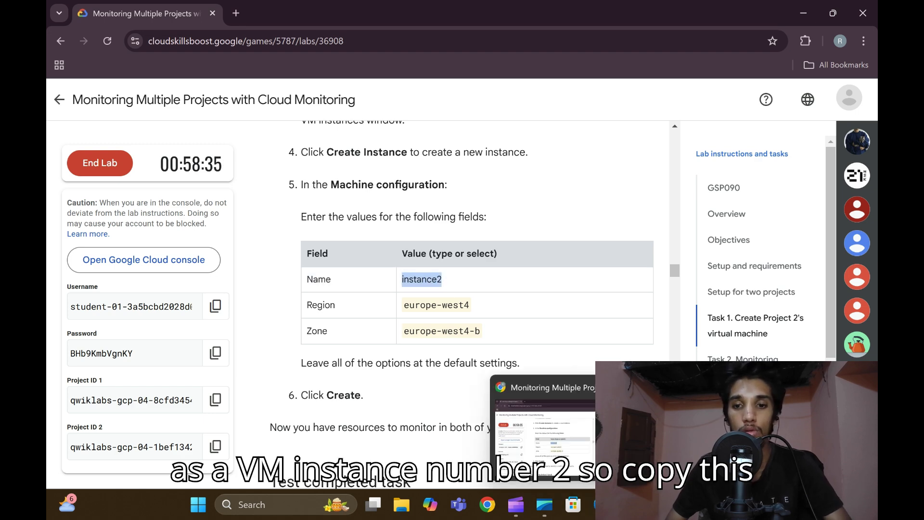
key("alt+Tab")
Step: Start a new VM instance in the console, dismiss the tooltip and security banner, and name it instance2
left_click(367, 167)
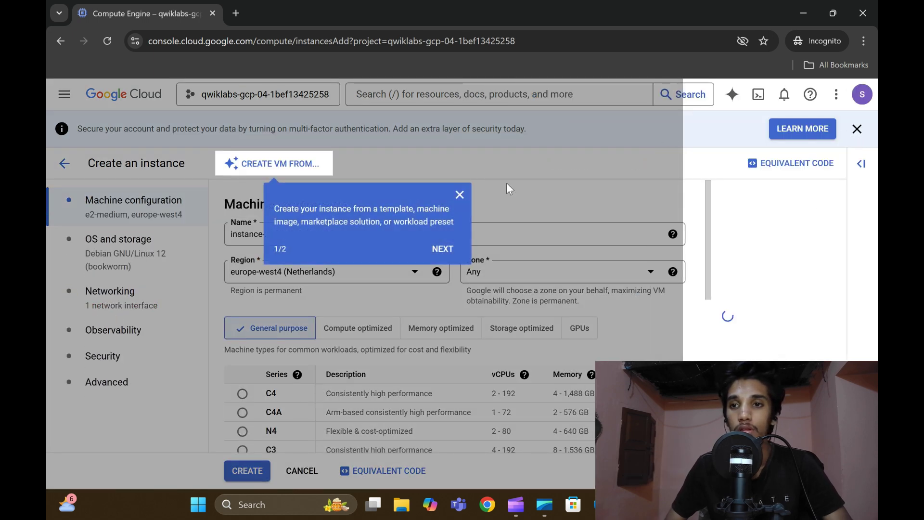
left_click(460, 195)
left_click(856, 130)
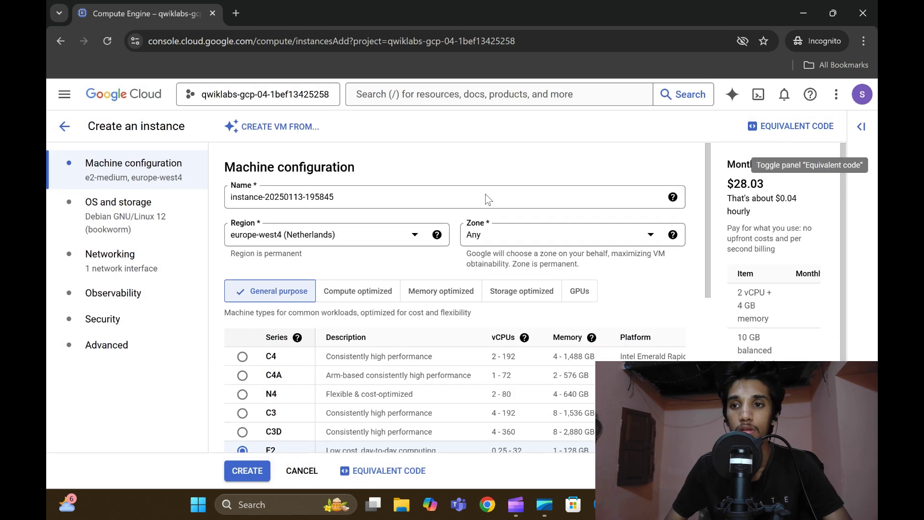
triple_click(407, 202)
key("BackSpace")
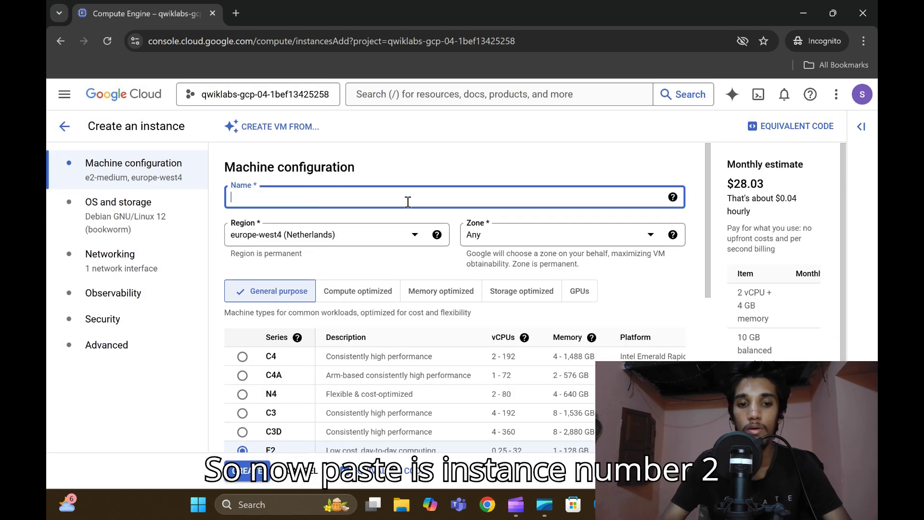
type("instance2")
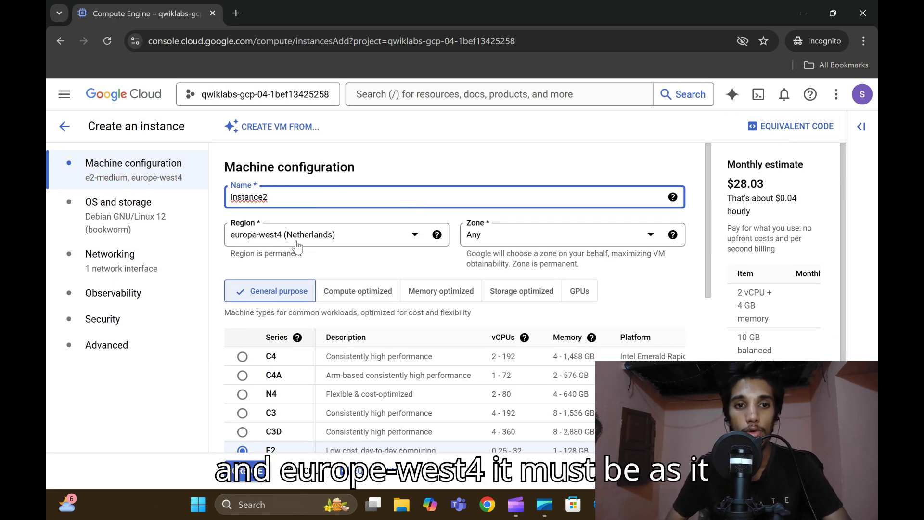
Step: Check the required zone in the lab, set the instance's zone to europe-west4-b and create the instance
mouse_move(487, 504)
left_click(510, 399)
scroll(436, 285, "down", 2)
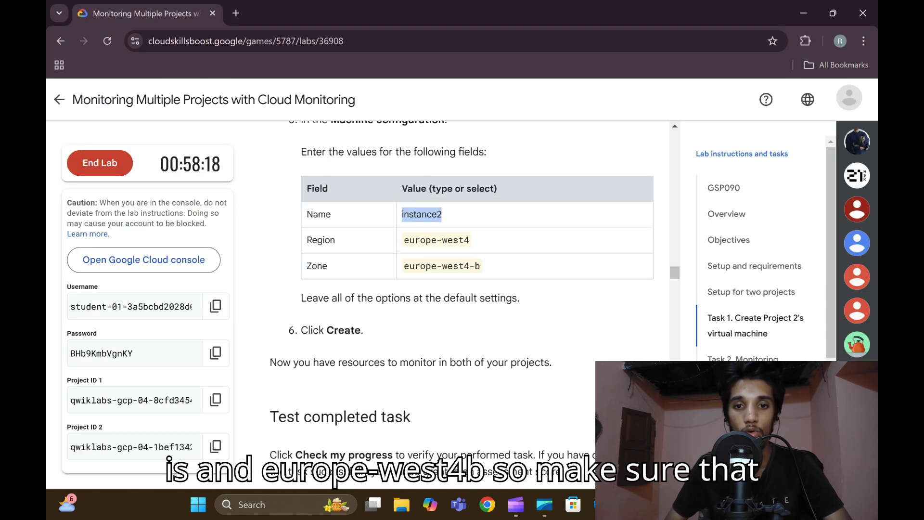
mouse_move(487, 505)
key("alt+Tab")
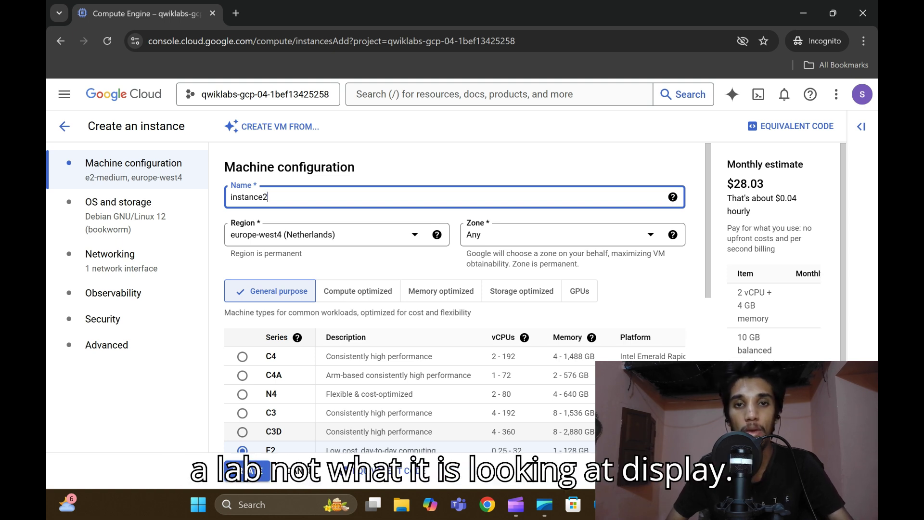
left_click(570, 241)
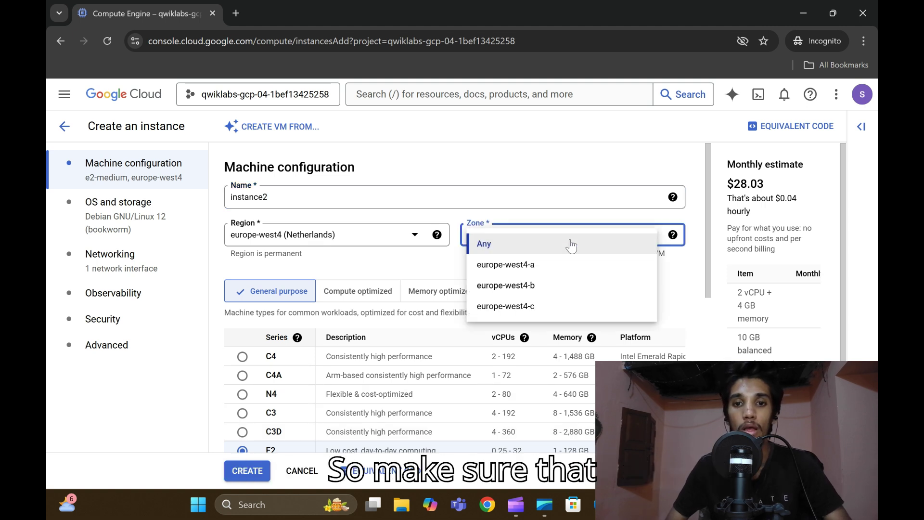
left_click(557, 289)
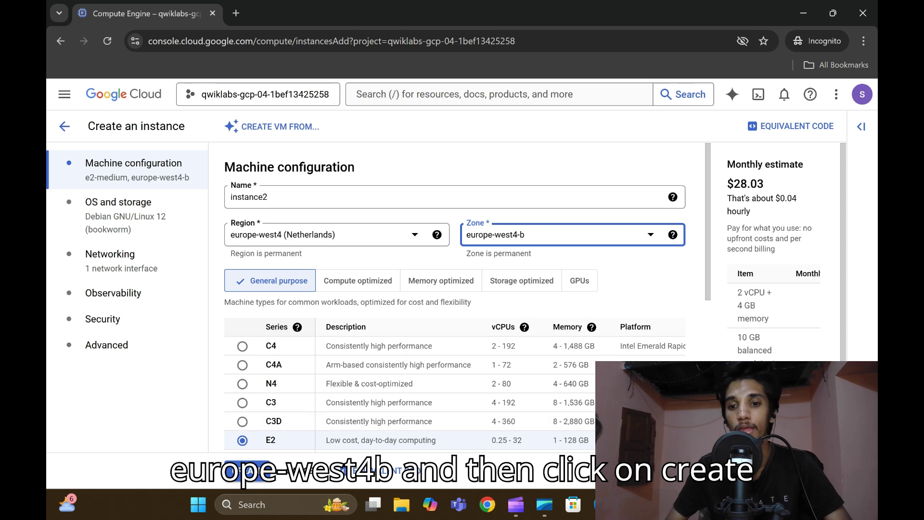
left_click(543, 433)
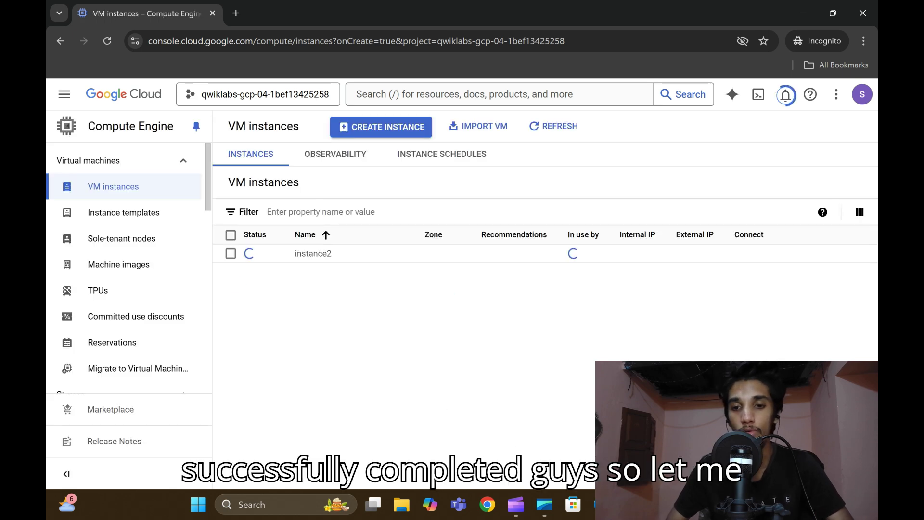
Step: Return to the lab page and check the progress of the "Create Project 2's virtual machine" task
mouse_move(487, 504)
left_click(543, 434)
left_click(391, 356)
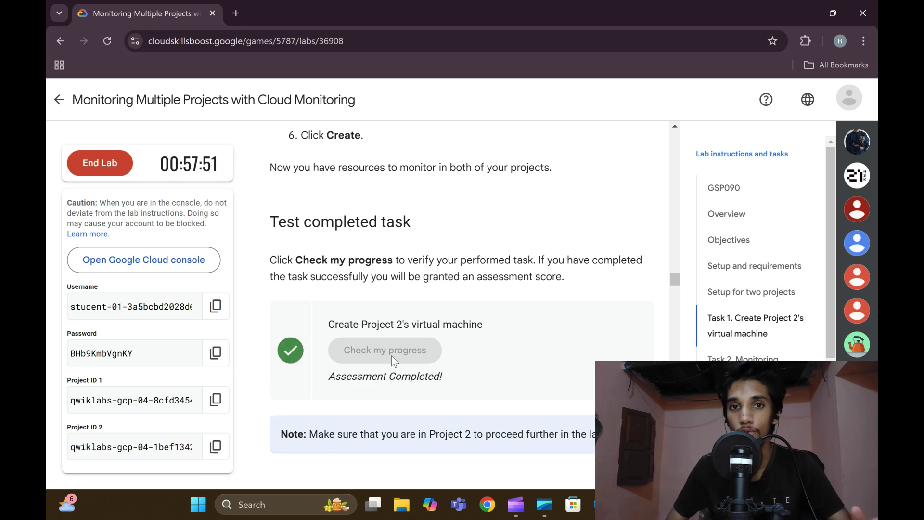
Step: Read the lab's "Create a Monitoring Metrics Scope" section for the route to Monitoring, and return to the Cloud console
scroll(447, 359, "down", 5)
scroll(447, 359, "down", 1)
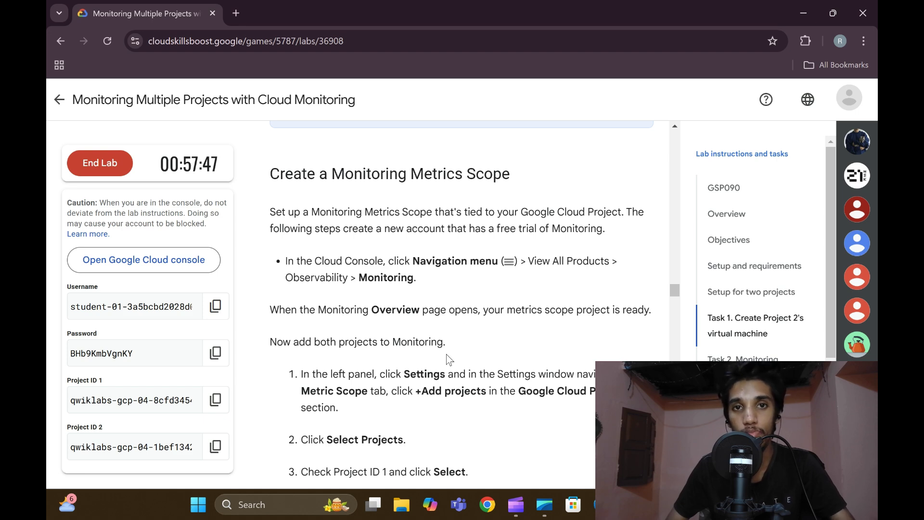
scroll(447, 358, "down", 2)
scroll(448, 358, "up", 2)
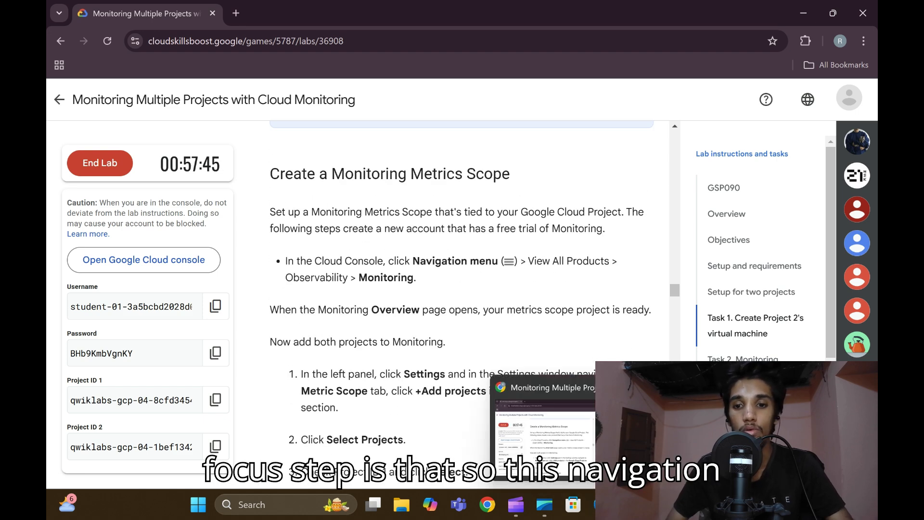
left_click(649, 434)
scroll(111, 216, "down", 5)
left_click(67, 94)
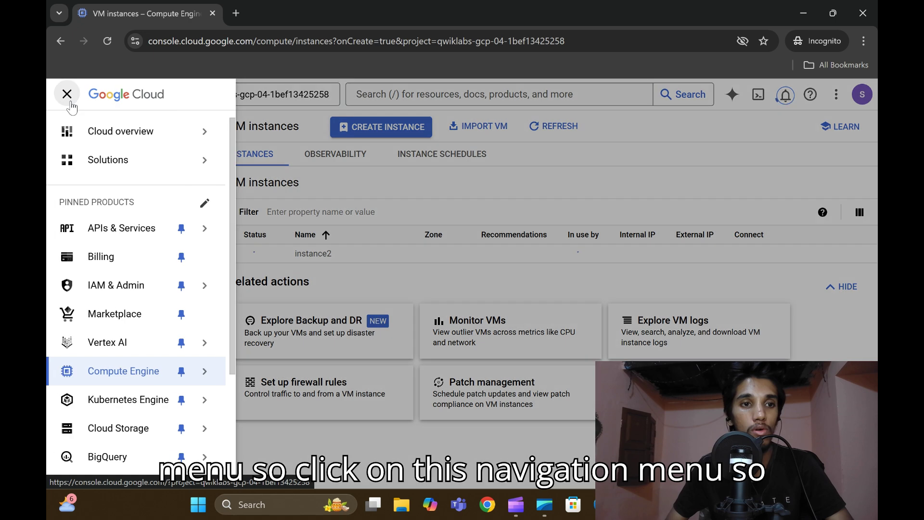
scroll(116, 270, "down", 3)
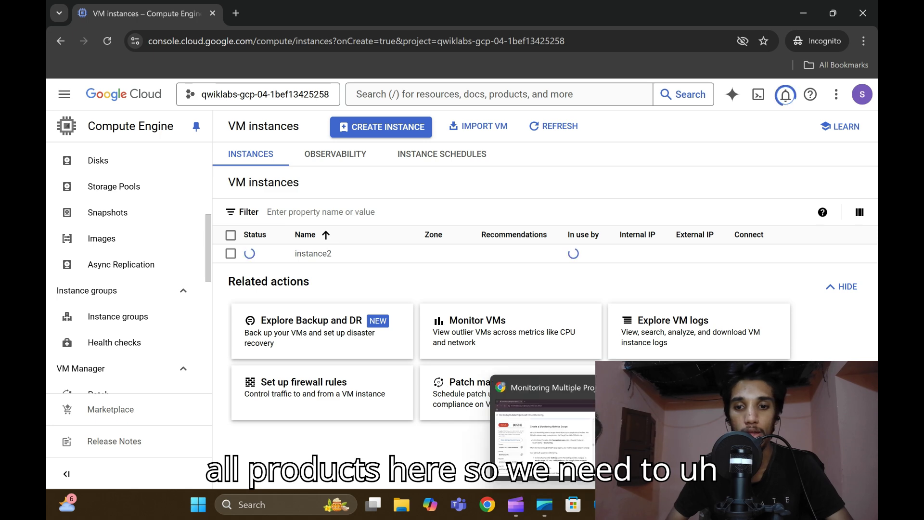
left_click(542, 374)
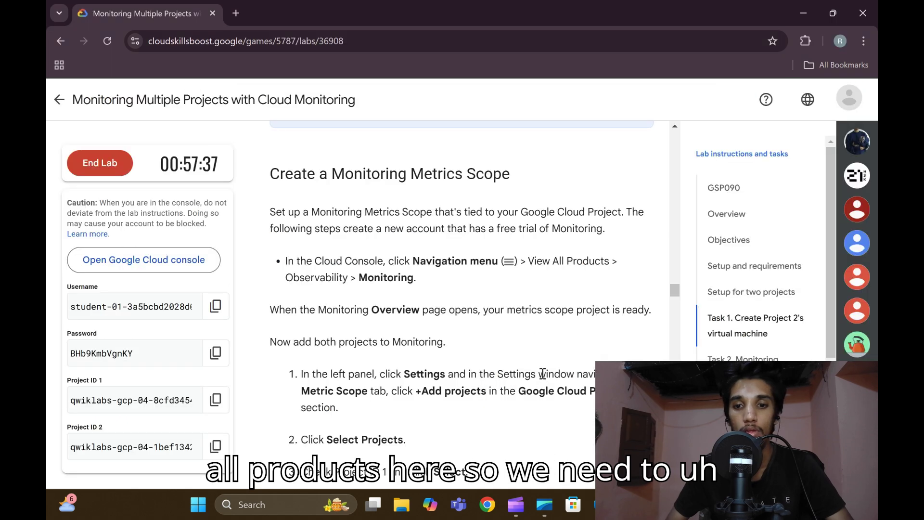
scroll(542, 374, "down", 1)
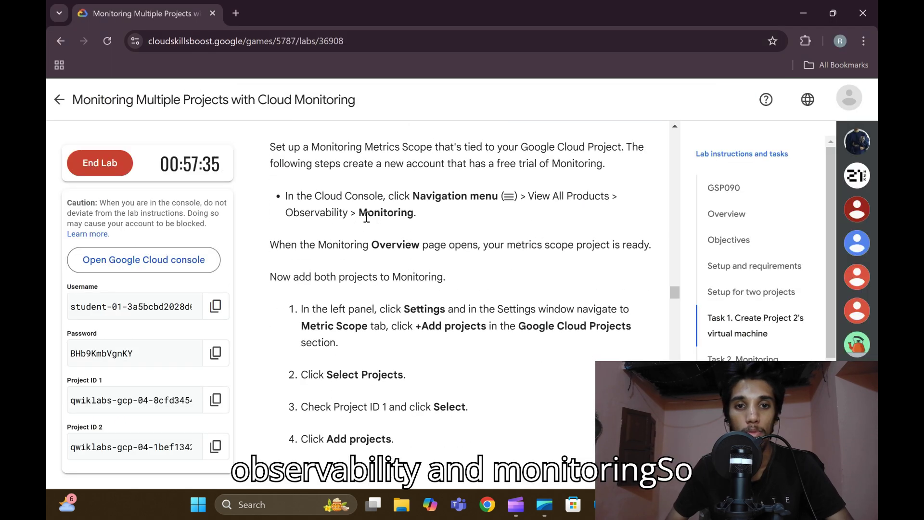
left_click(502, 384)
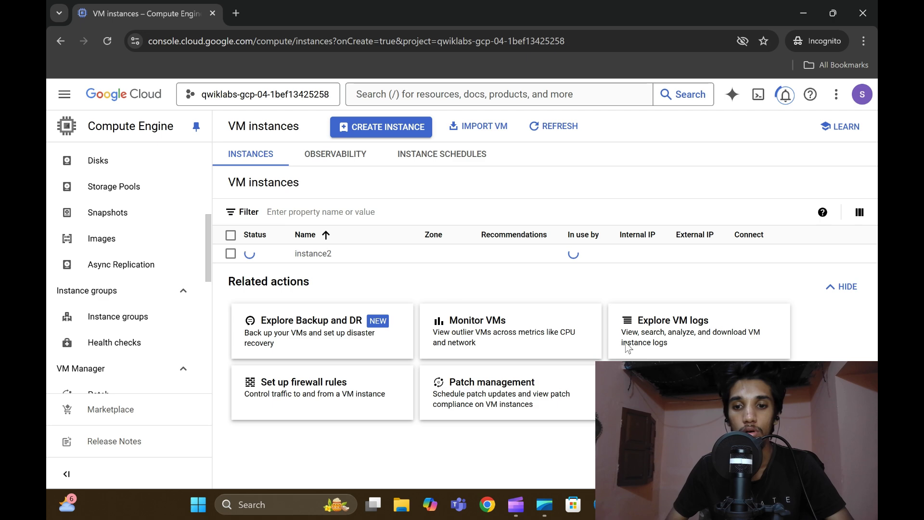
Step: Open Monitoring from the Observability category in the console's full product list
left_click(64, 93)
scroll(146, 316, "down", 4)
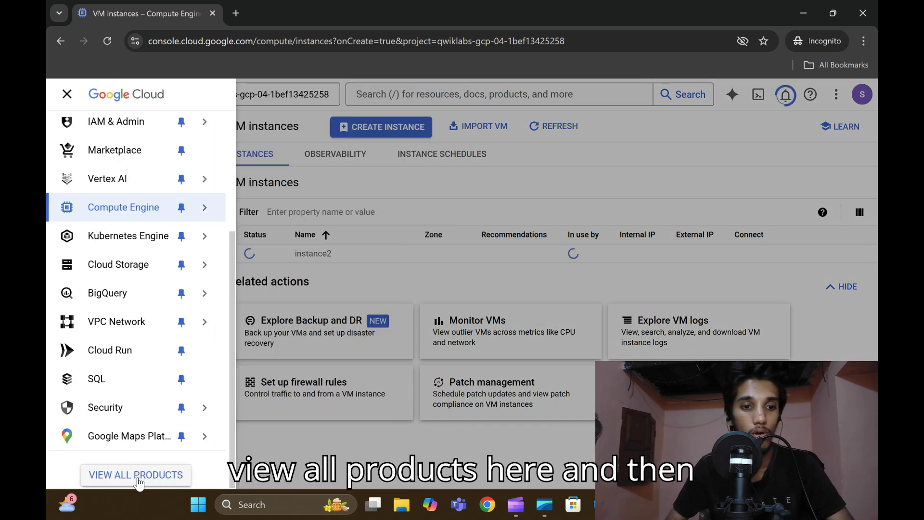
left_click(138, 477)
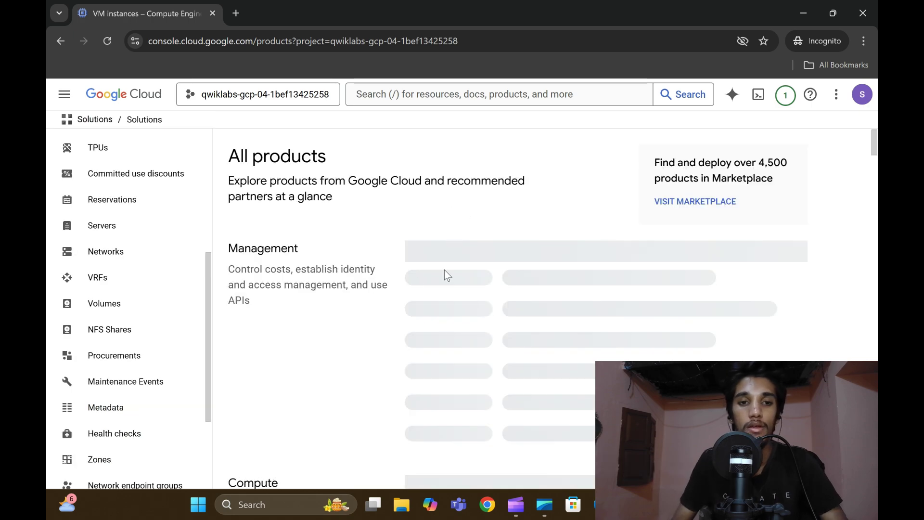
scroll(373, 302, "down", 7)
scroll(371, 302, "down", 20)
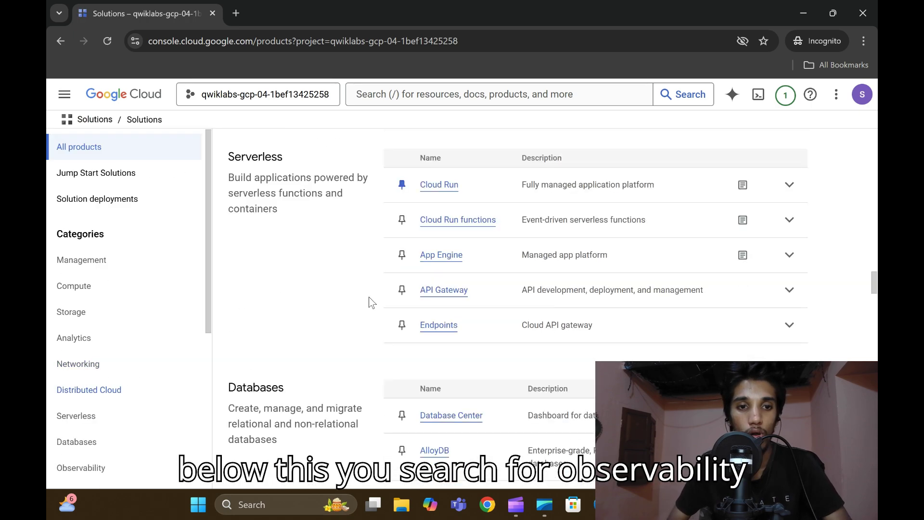
scroll(368, 297, "down", 13)
scroll(266, 278, "up", 3)
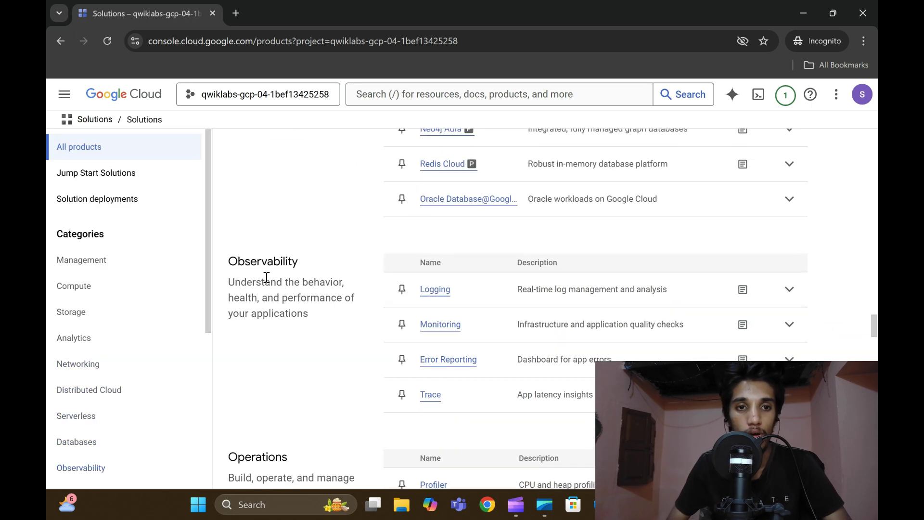
left_click(452, 329)
Step: Check the lab's steps for adding projects to Monitoring and return to the Monitoring overview in the console
left_click(543, 433)
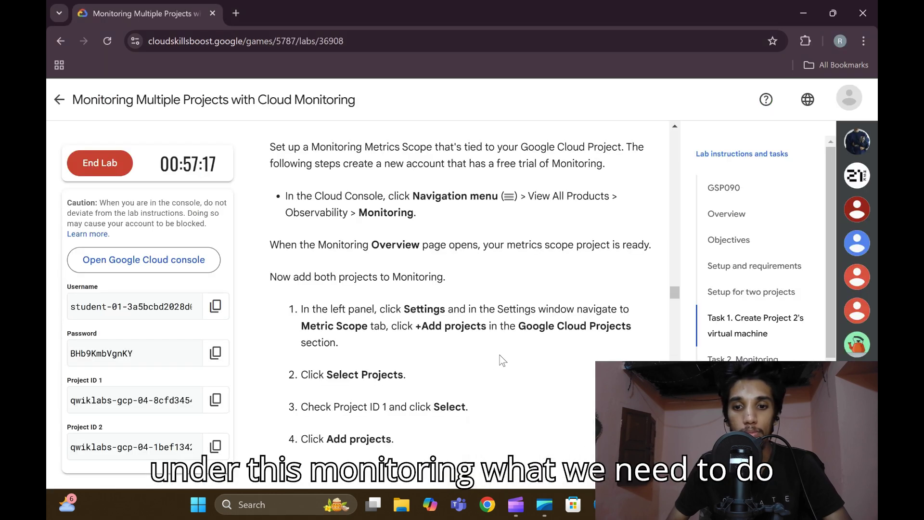
scroll(493, 349, "down", 3)
scroll(493, 349, "up", 2)
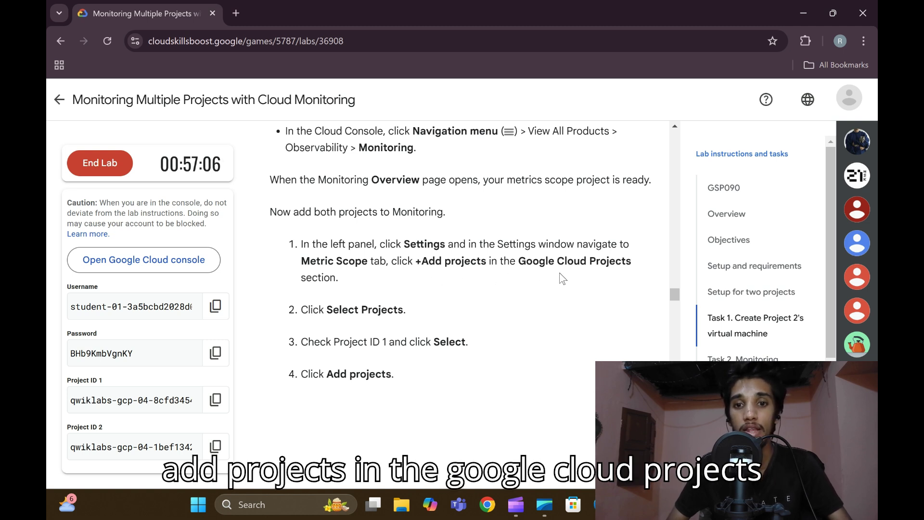
mouse_move(544, 505)
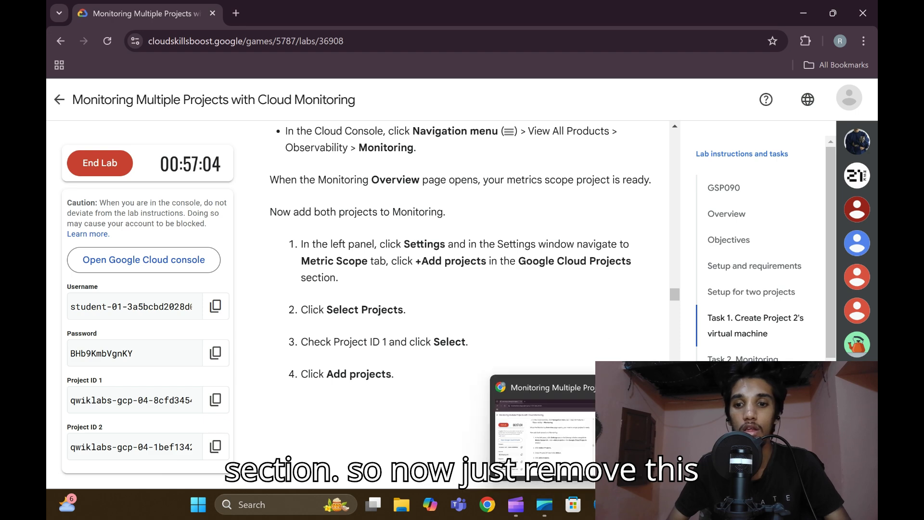
left_click(650, 424)
left_click(867, 99)
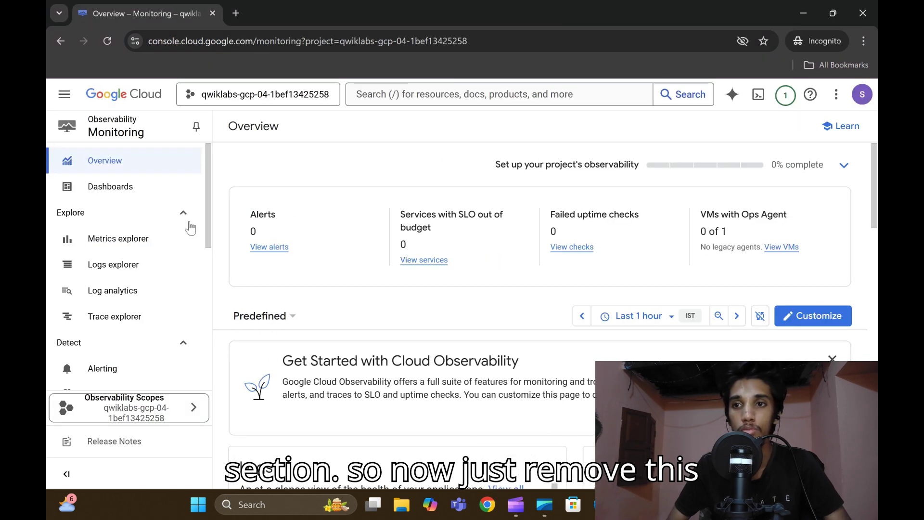
Step: In Monitoring's Metric Scope settings, select Project ID 1 (qwiklabs-gcp-04-8cfd34540399) and add it to the metrics scope
scroll(159, 269, "down", 6)
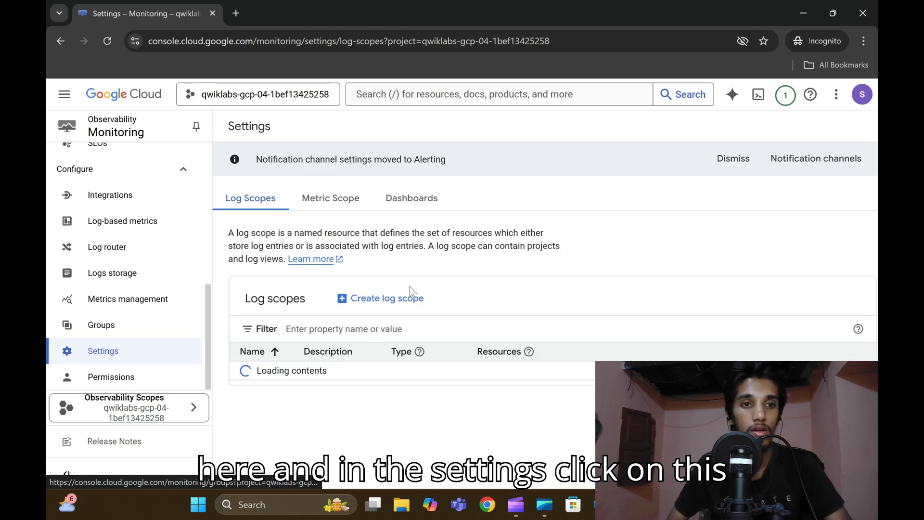
left_click(341, 208)
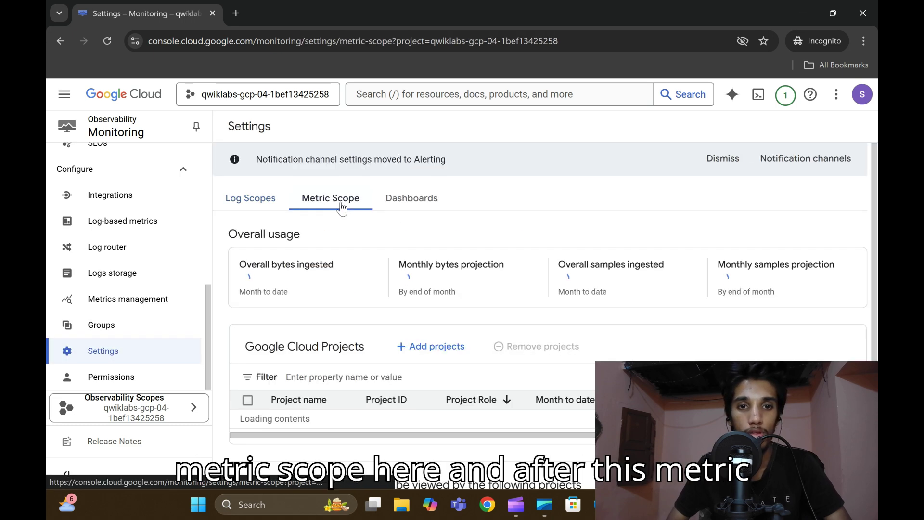
scroll(394, 313, "down", 4)
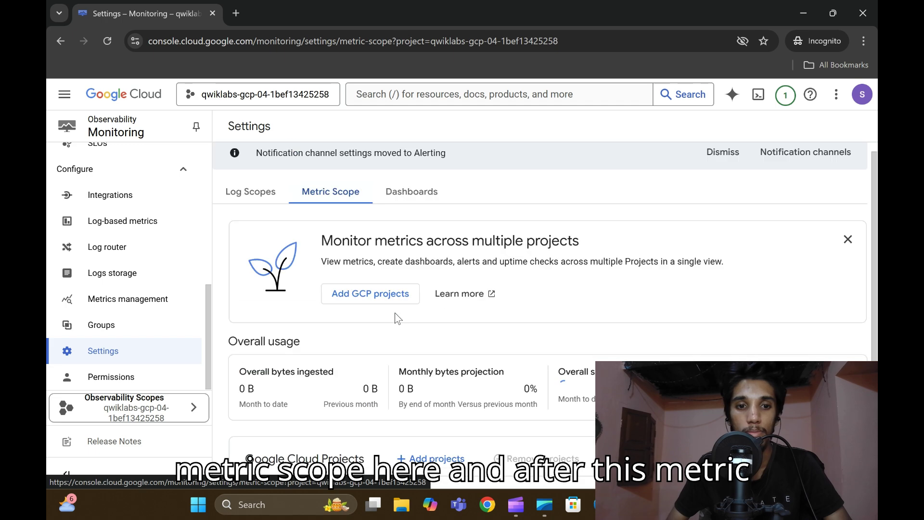
scroll(394, 313, "down", 3)
left_click(433, 286)
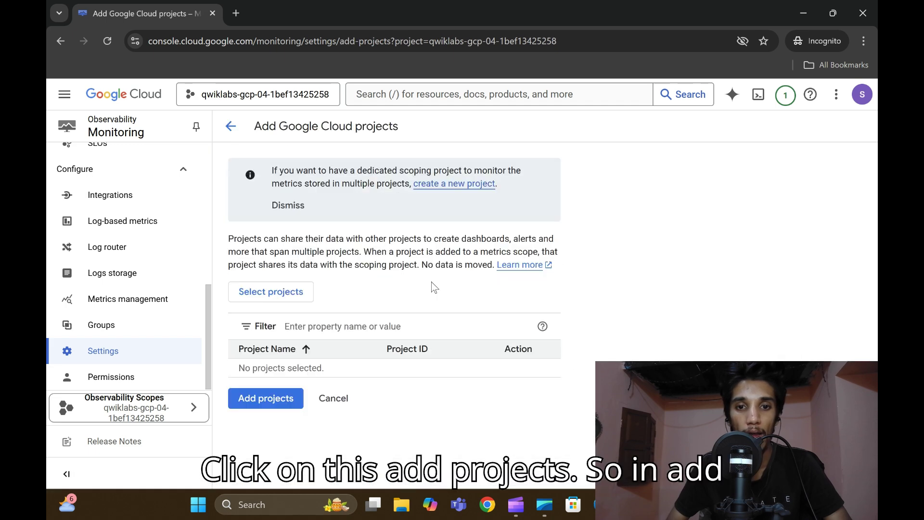
left_click(273, 293)
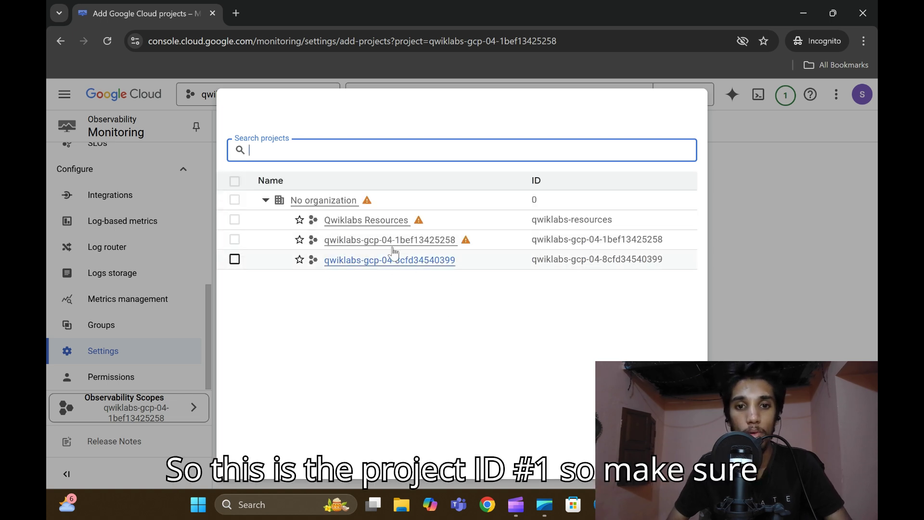
left_click(235, 261)
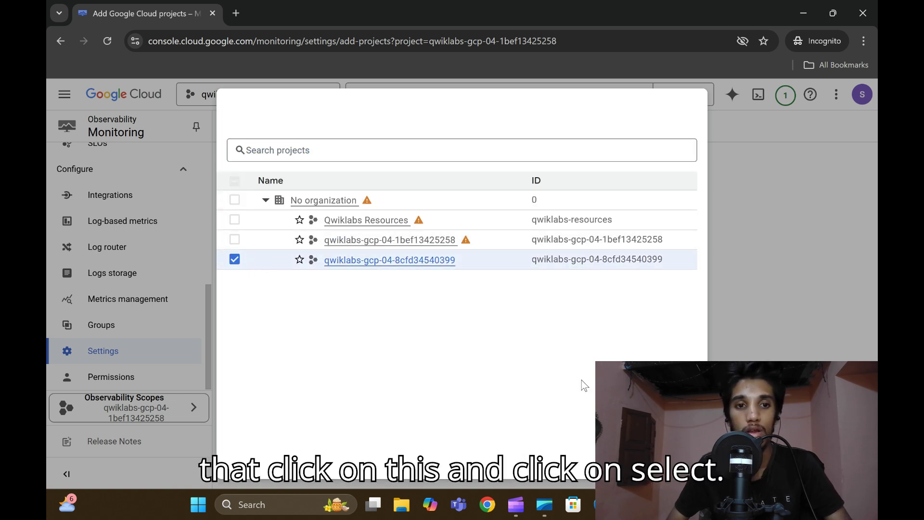
left_click(679, 463)
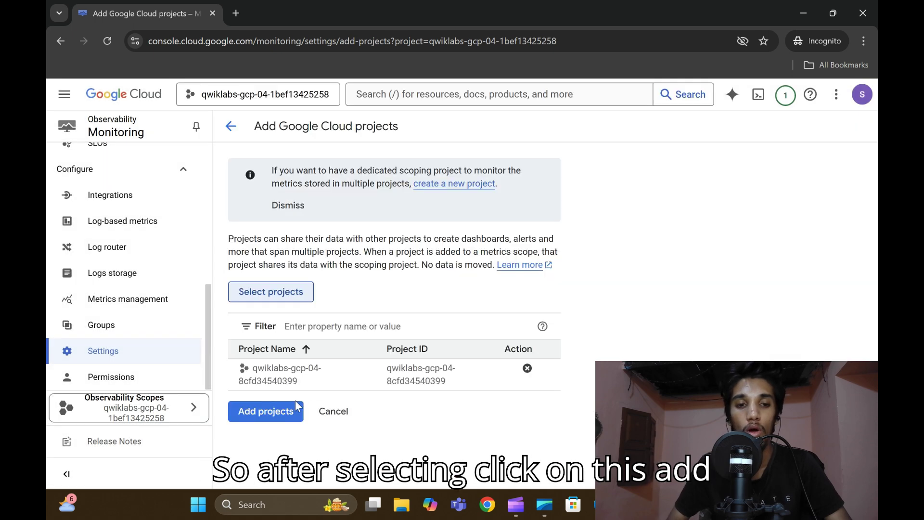
left_click(276, 415)
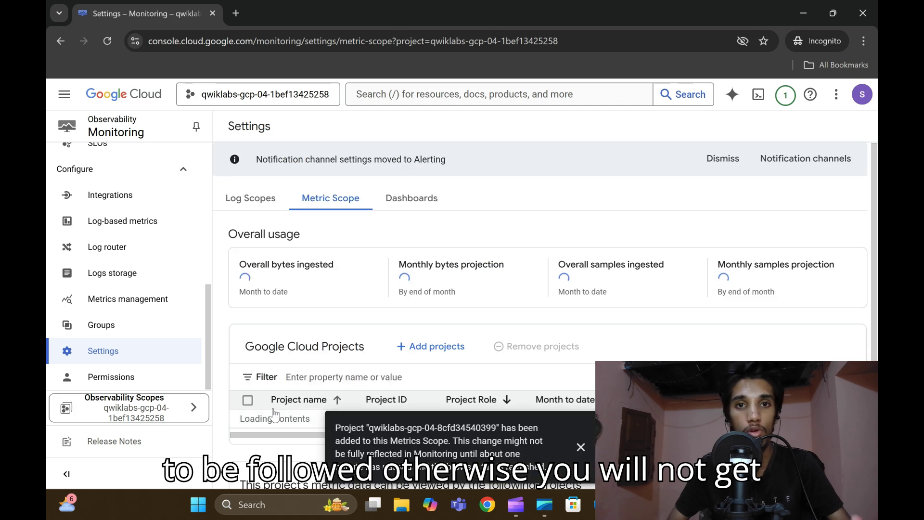
Step: Read the lab's "Create a Cloud Monitoring group" section and start a new group in the console's Monitoring Groups
key("alt+Tab")
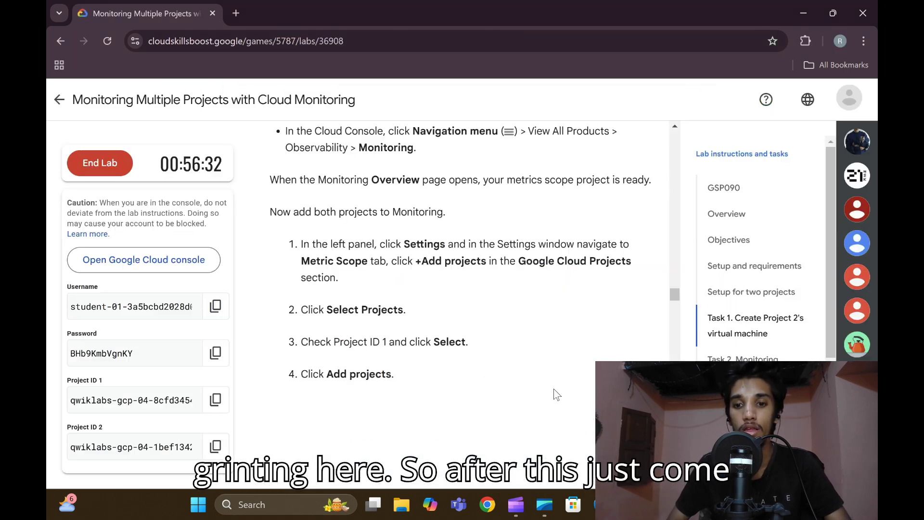
scroll(554, 389, "down", 9)
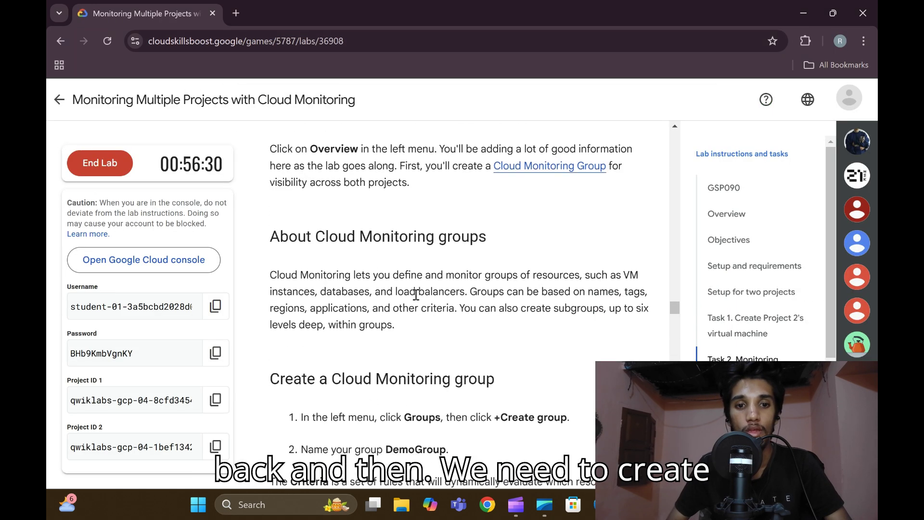
scroll(416, 295, "down", 3)
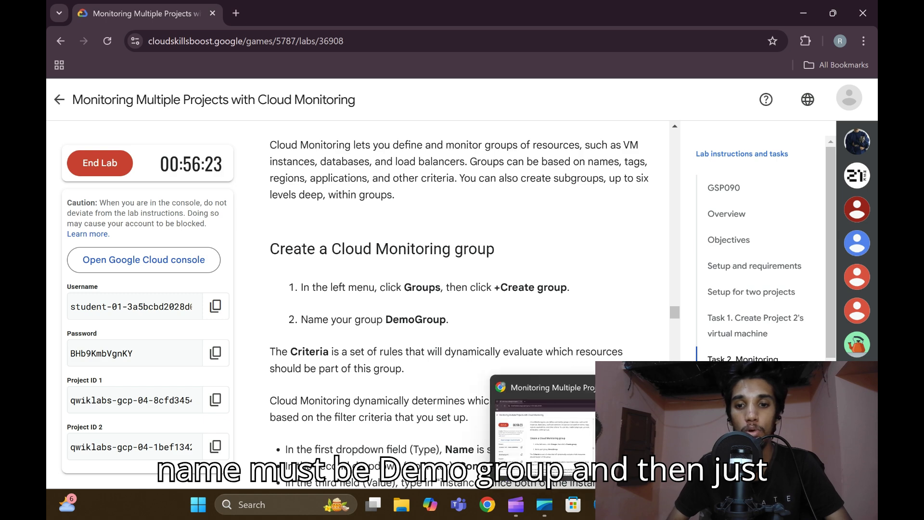
left_click(655, 424)
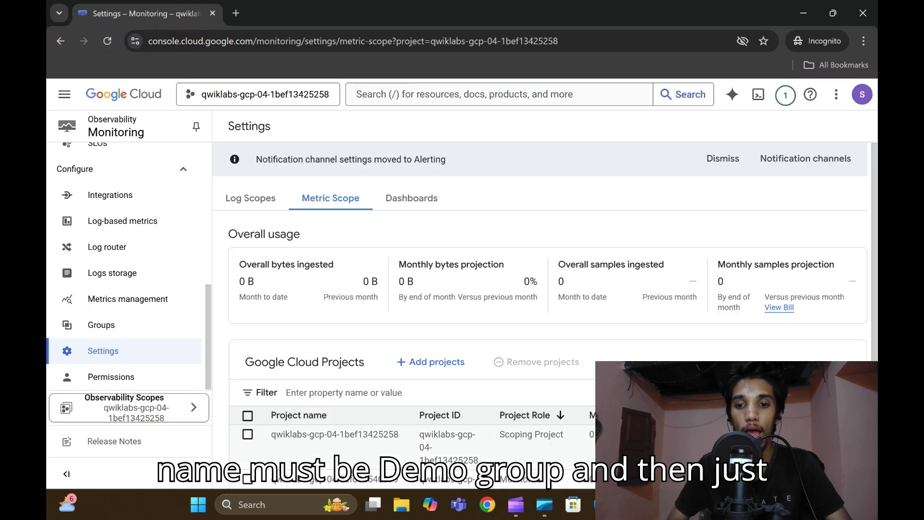
left_click(125, 330)
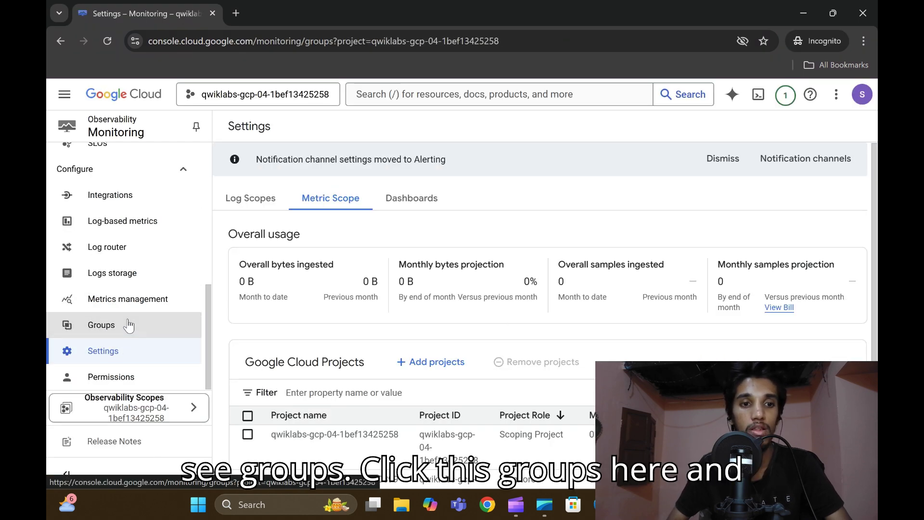
left_click(345, 127)
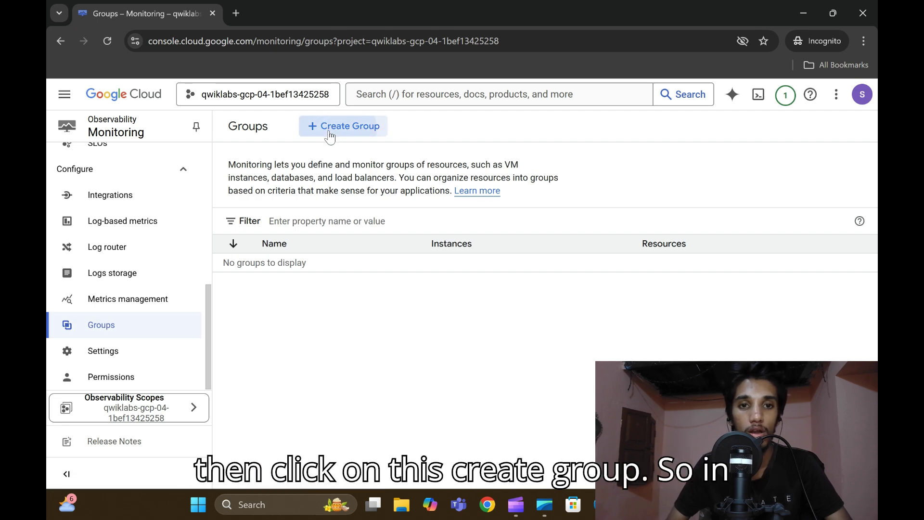
left_click(294, 196)
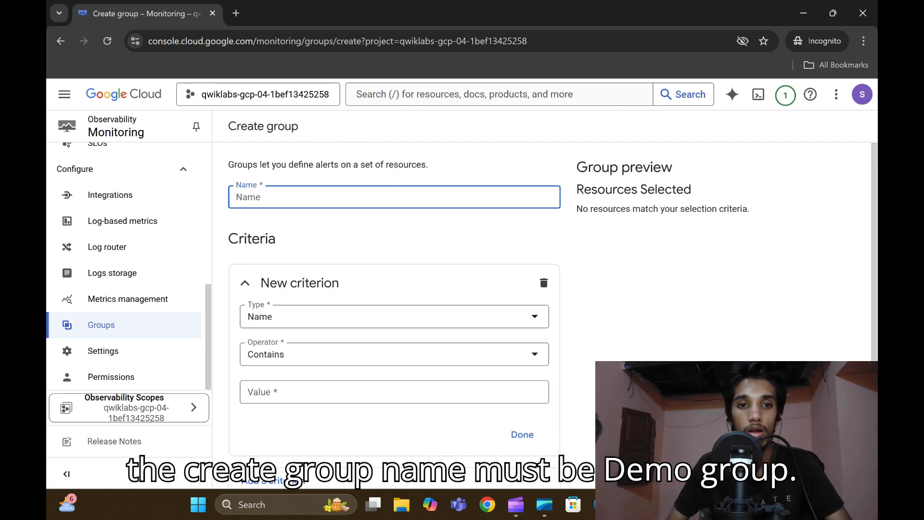
Step: Copy the group name DemoGroup from the lab instructions and enter it as the new group's name
mouse_move(487, 505)
left_click(537, 419)
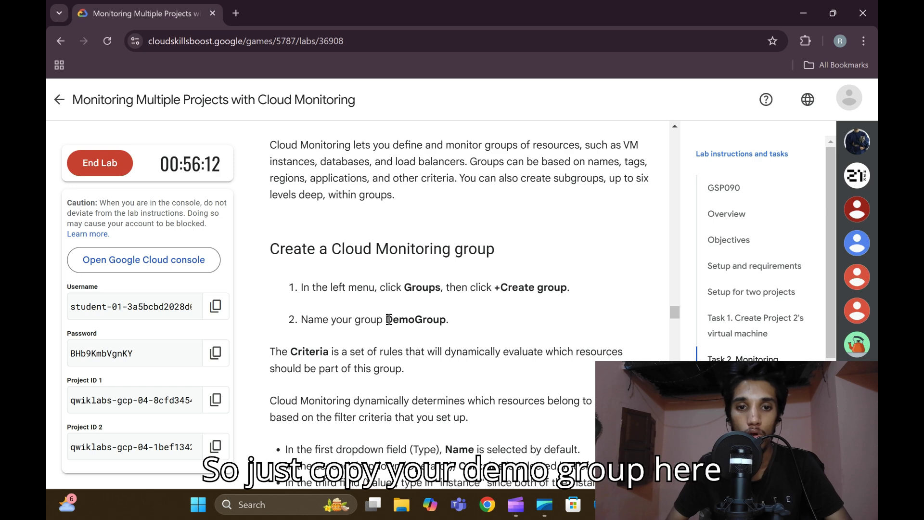
left_click_drag(406, 319, 439, 322)
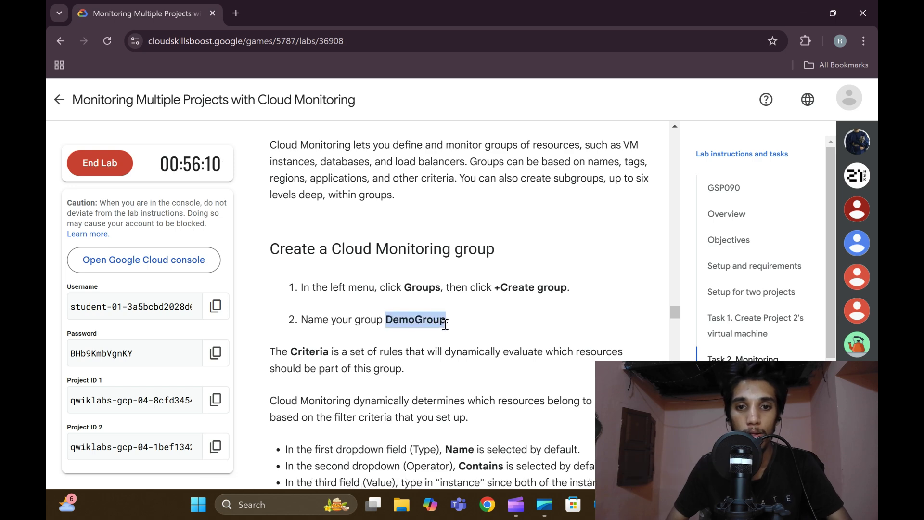
key("alt+Tab")
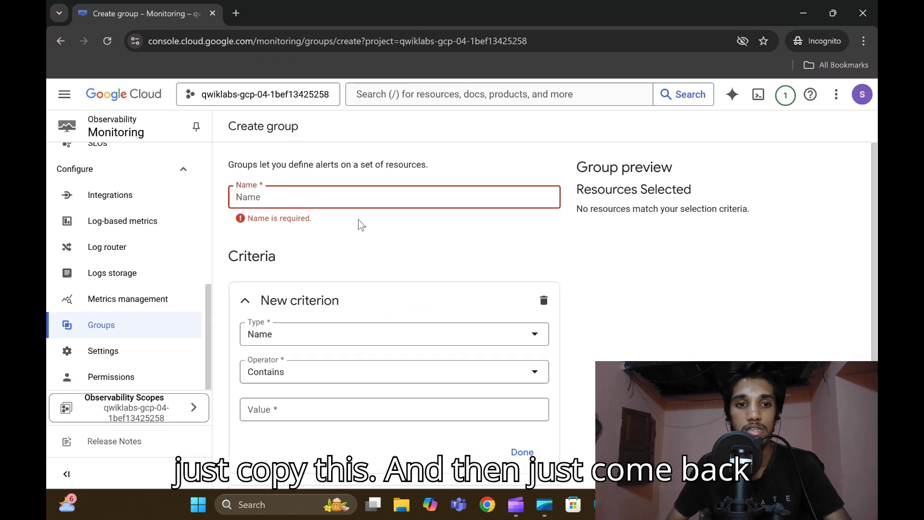
type("DemoGroup")
Step: Copy the value instance from the lab instructions into the Name Contains criterion and create the DemoGroup group
left_click(324, 391)
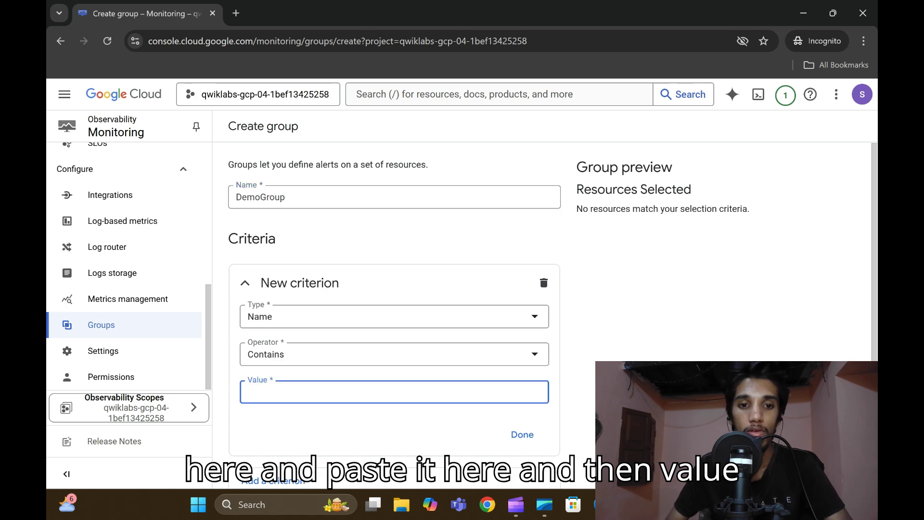
key("alt+Tab")
scroll(539, 385, "down", 1)
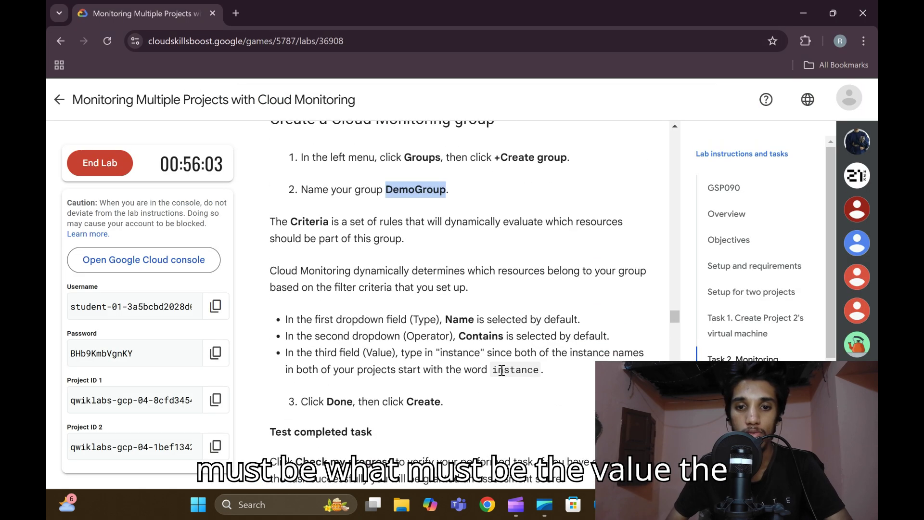
left_click_drag(492, 370, 537, 371)
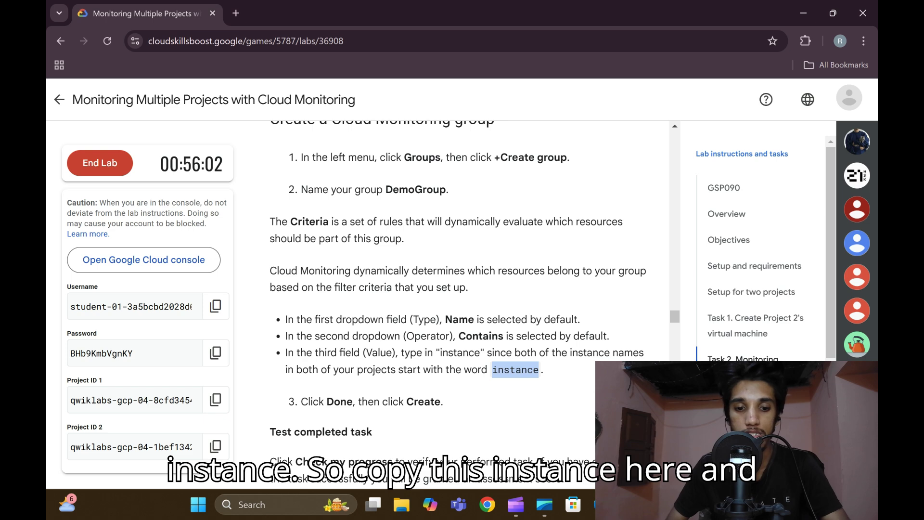
key("ctrl+c")
key("alt+Tab")
key("ctrl+v")
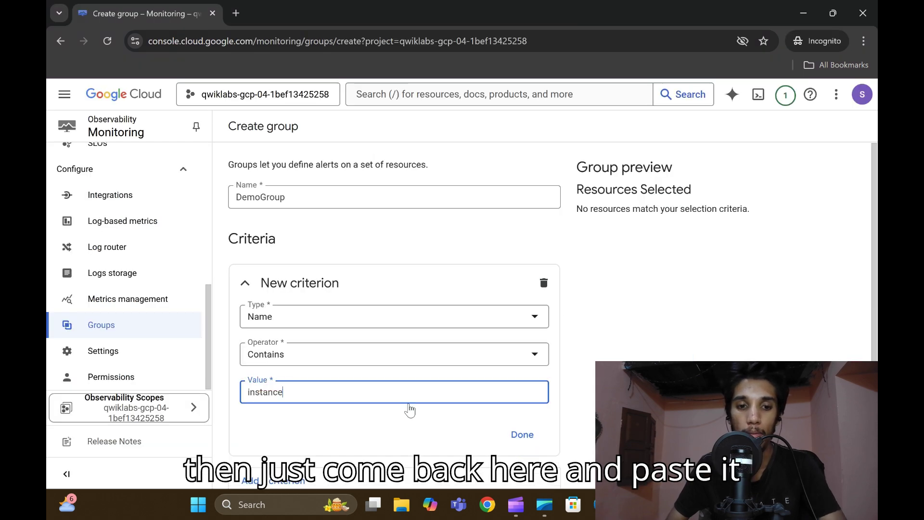
left_click(522, 435)
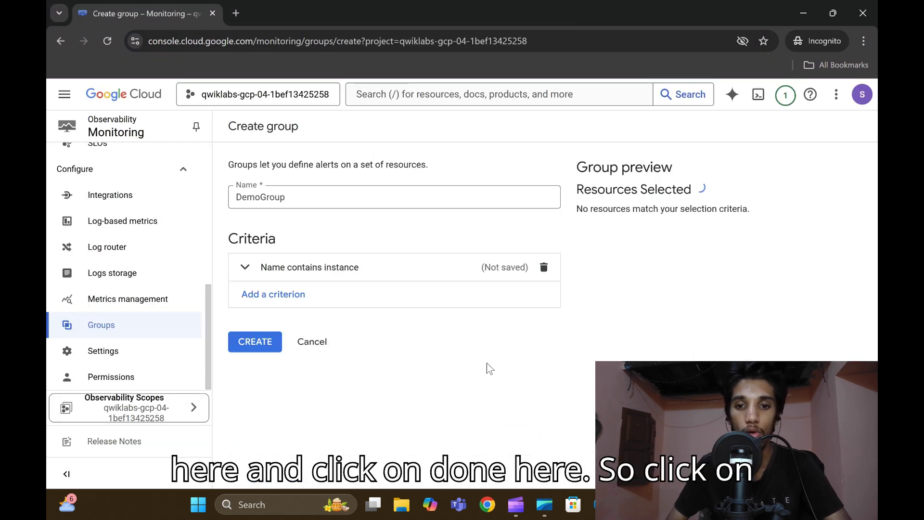
left_click(268, 348)
Step: Check the lab progress for the "Create a Cloud Monitoring Group" task
key("alt+Tab")
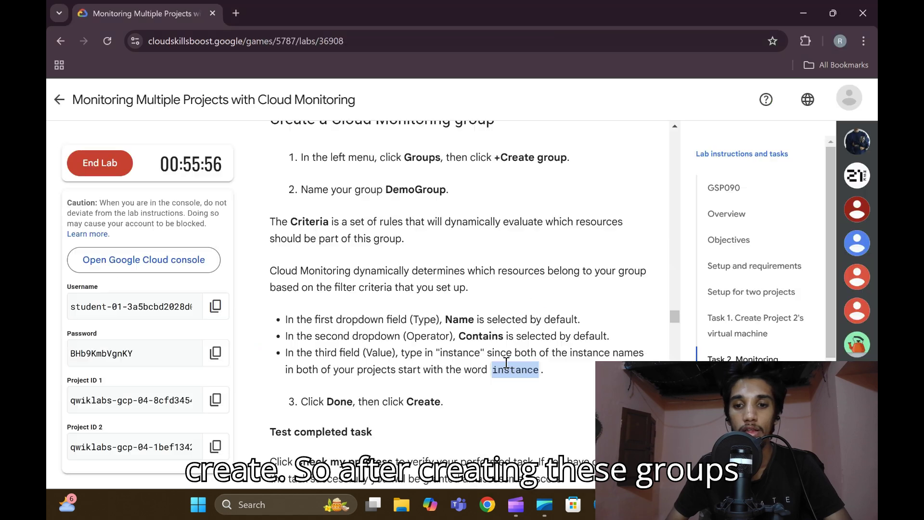
scroll(456, 329, "down", 2)
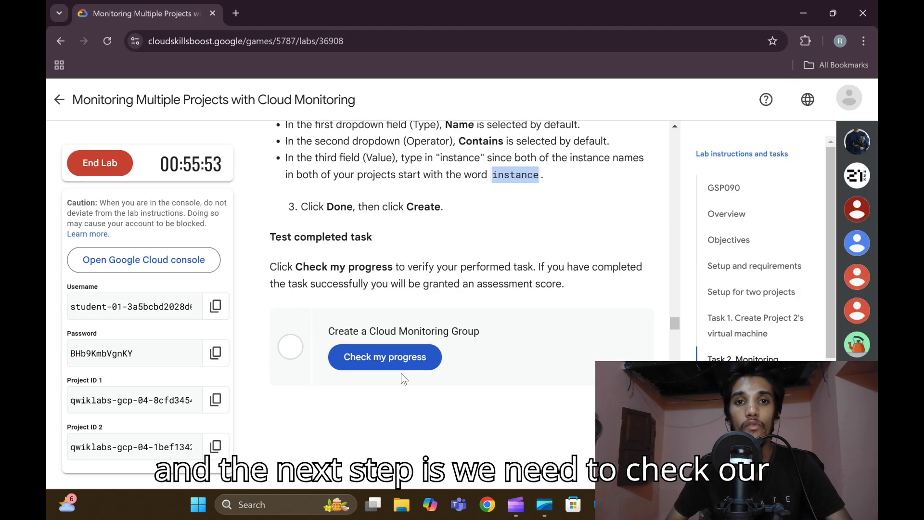
left_click(399, 363)
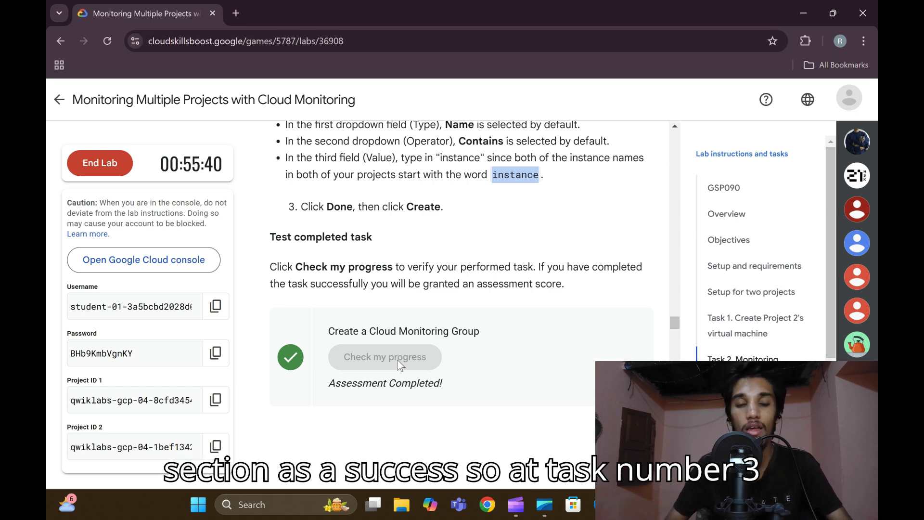
Step: Read the lab's Task 3 instructions for the group's uptime check and start a new uptime check in the console
scroll(398, 360, "down", 8)
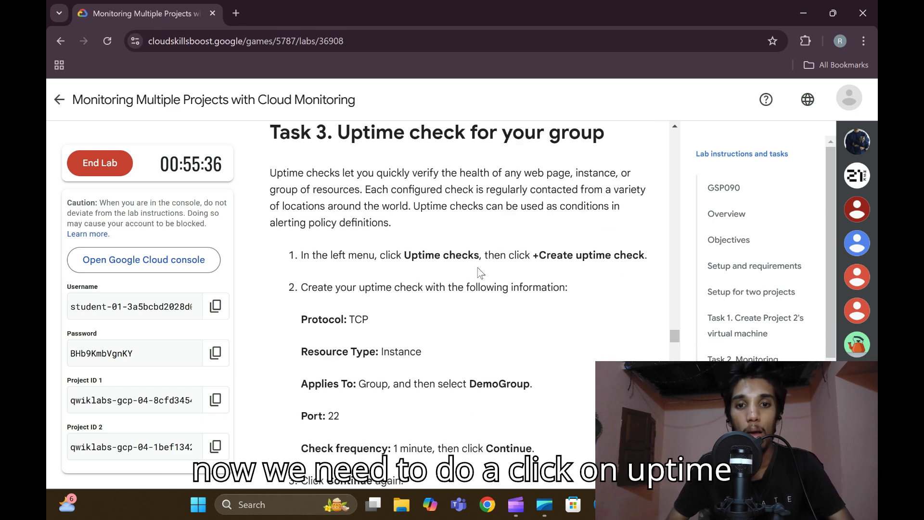
scroll(330, 274, "down", 1)
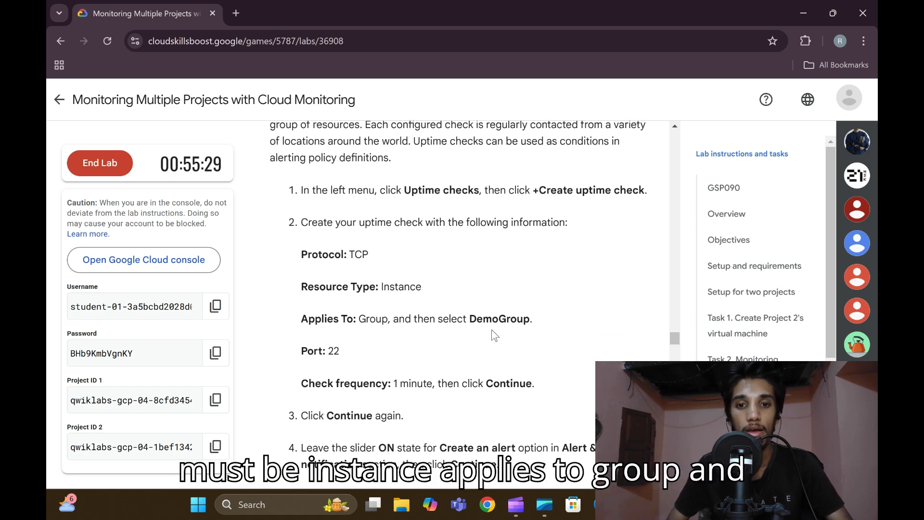
scroll(331, 331, "down", 1)
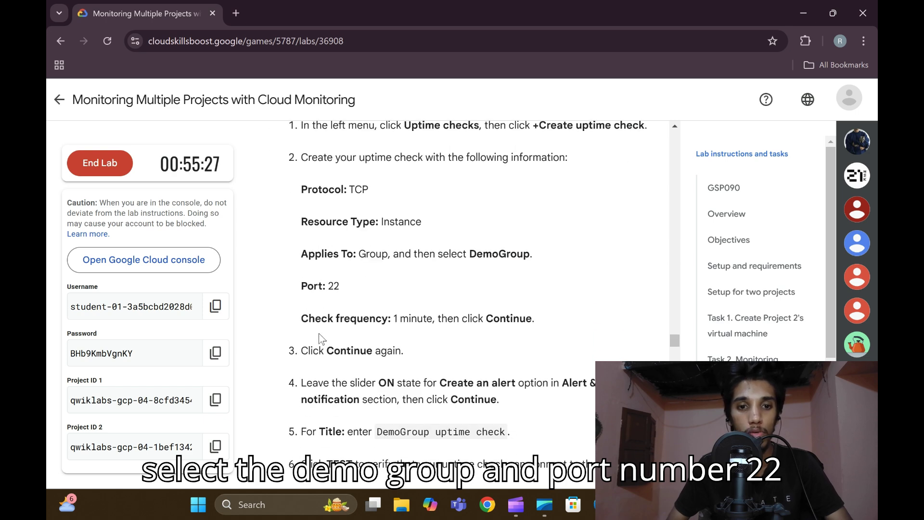
scroll(542, 340, "down", 1)
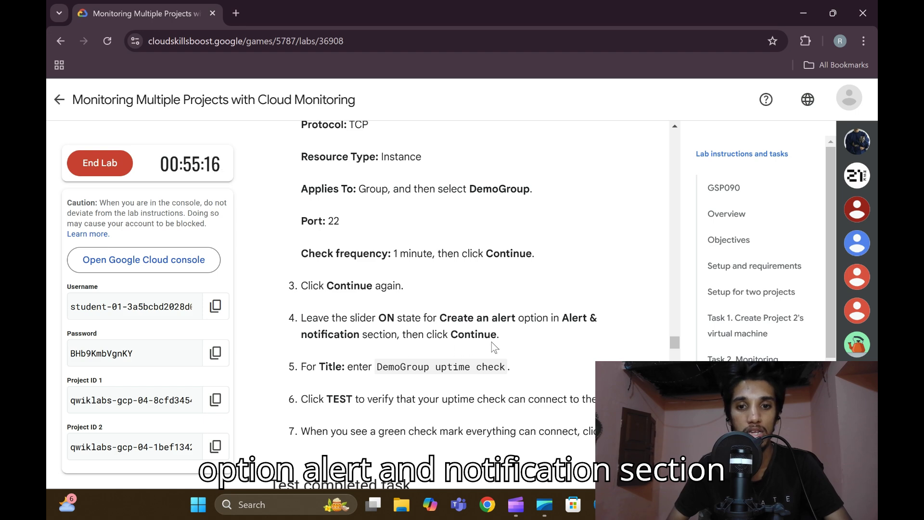
scroll(492, 342, "down", 1)
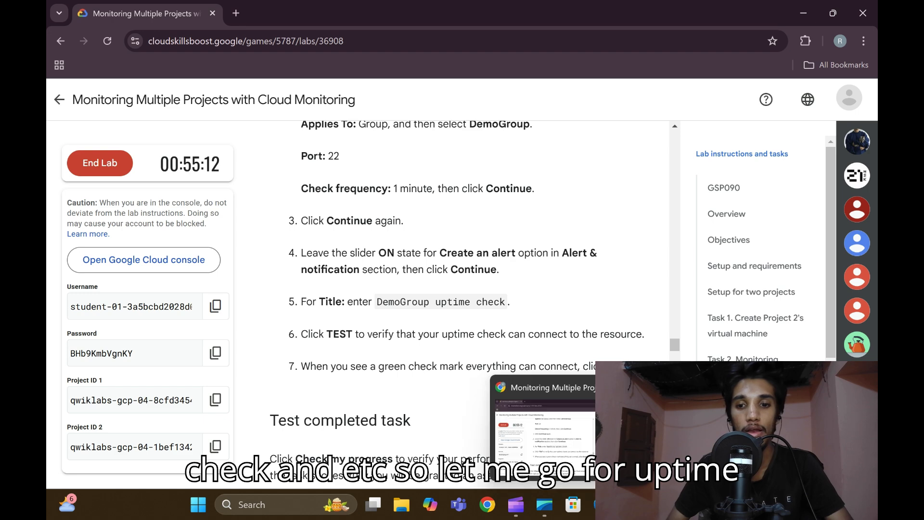
key("alt+Tab")
scroll(125, 343, "up", 4)
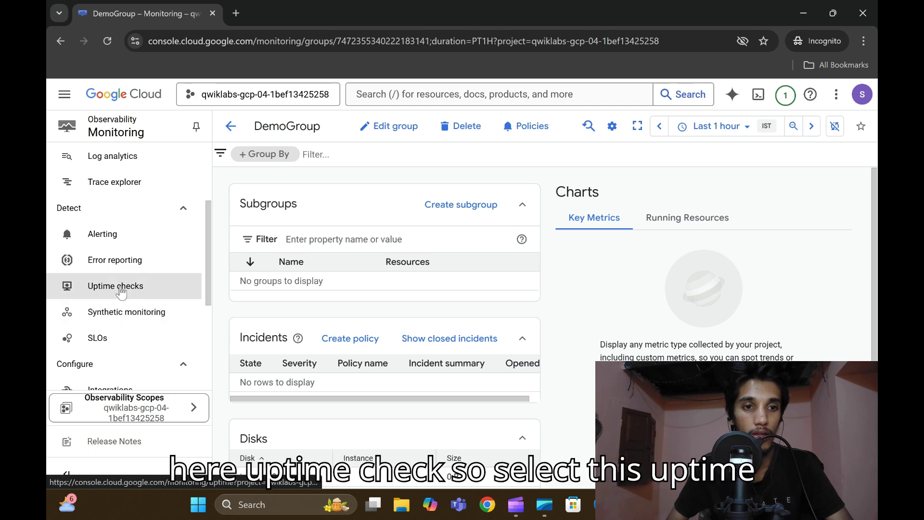
left_click(119, 287)
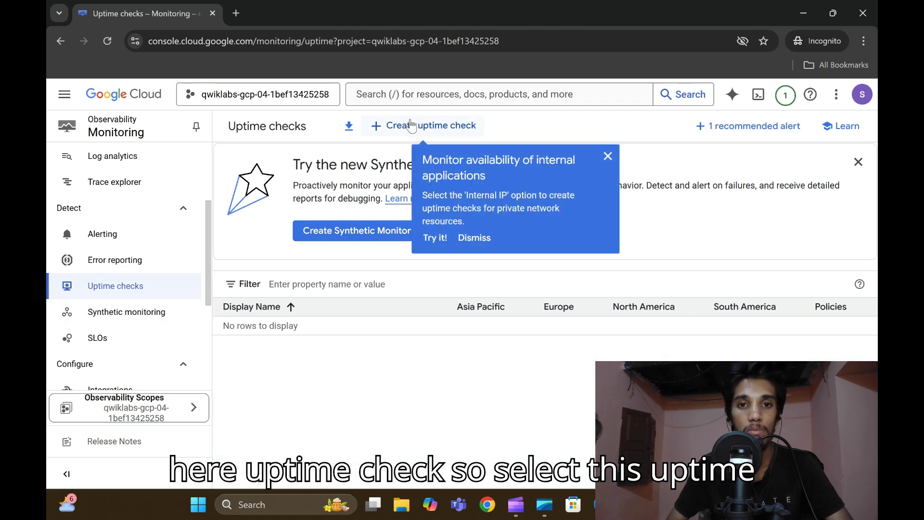
left_click(415, 125)
Step: Set the uptime check's protocol to TCP and resource type to Instance, applying it to a group
left_click(439, 195)
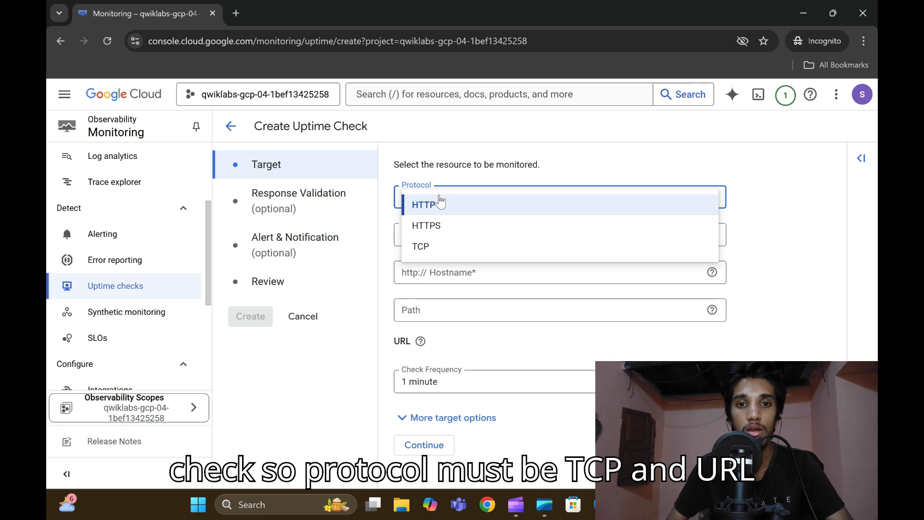
left_click(447, 243)
left_click(427, 236)
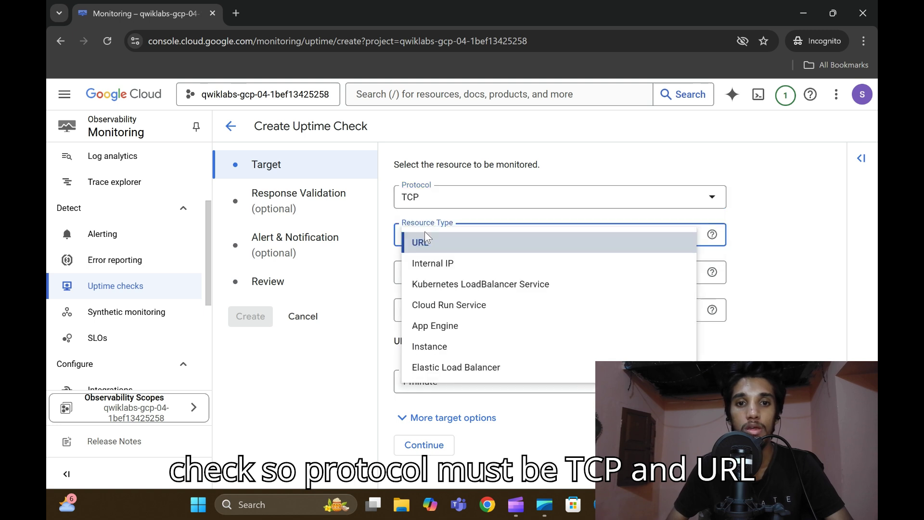
left_click(433, 347)
left_click(403, 314)
Step: Target DemoGroup on port 22 and accept the default response validation and alert settings
scroll(457, 322, "down", 1)
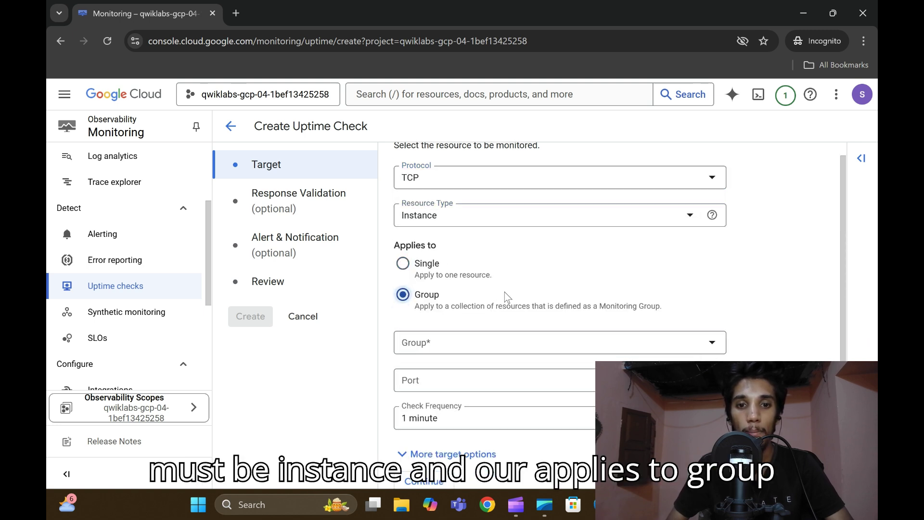
left_click(465, 327)
left_click(467, 331)
left_click(447, 362)
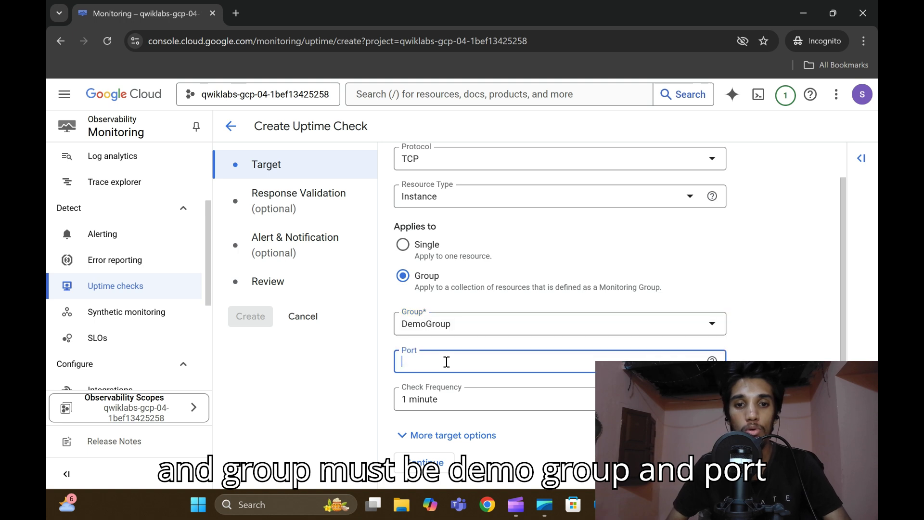
type("22")
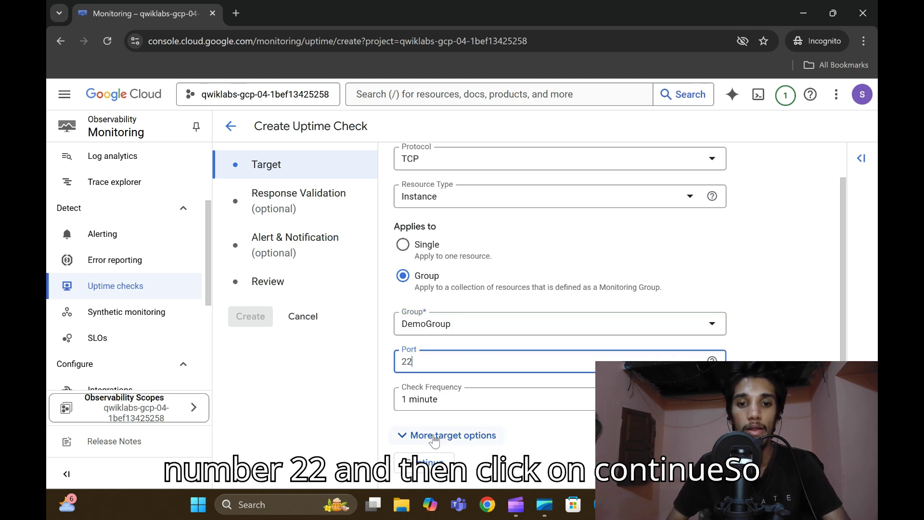
left_click(436, 460)
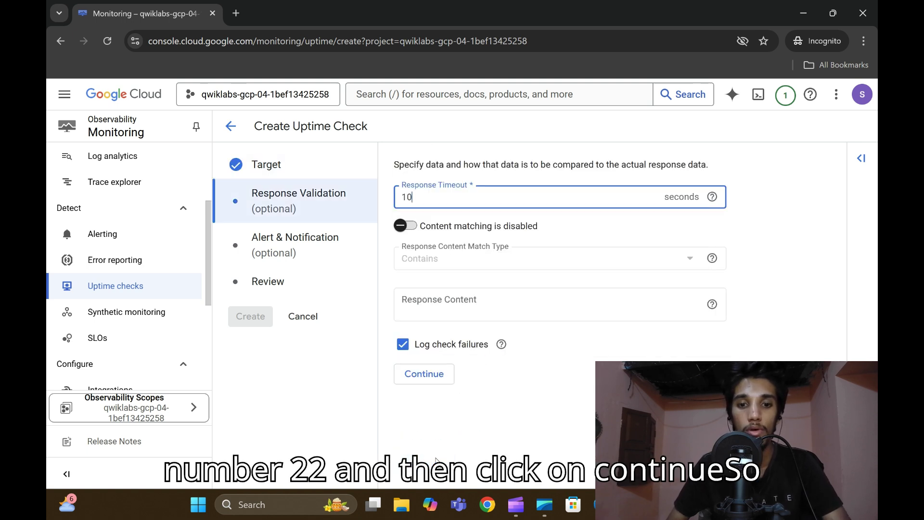
left_click(415, 374)
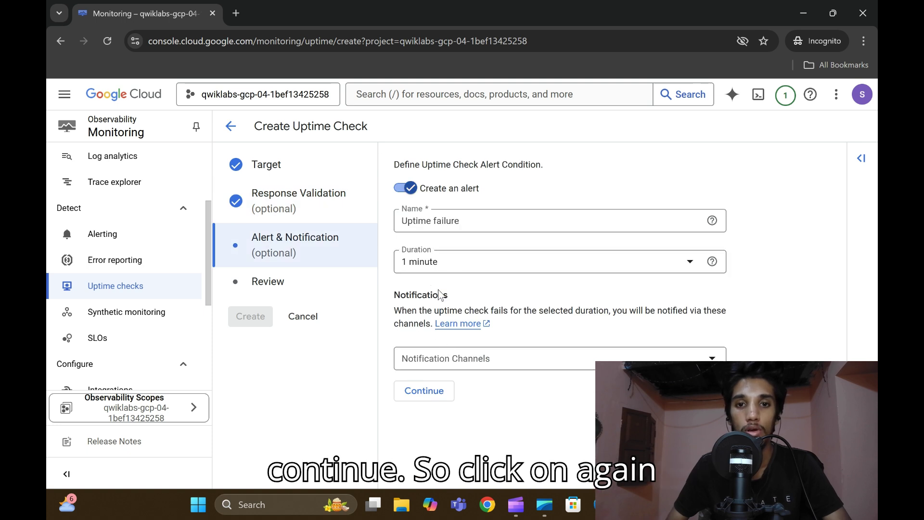
left_click(426, 393)
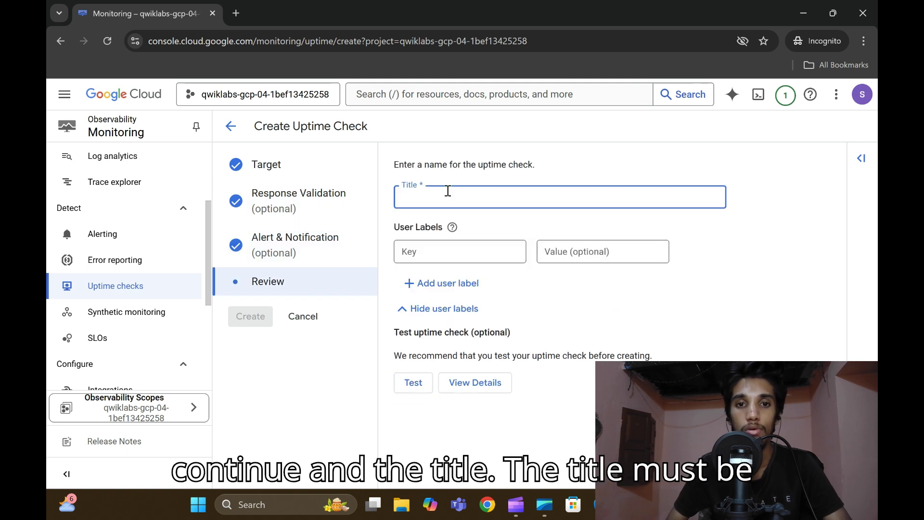
Step: Copy the title DemoGroup uptime check from the lab instructions into the uptime check's title and create the check
left_click(640, 419)
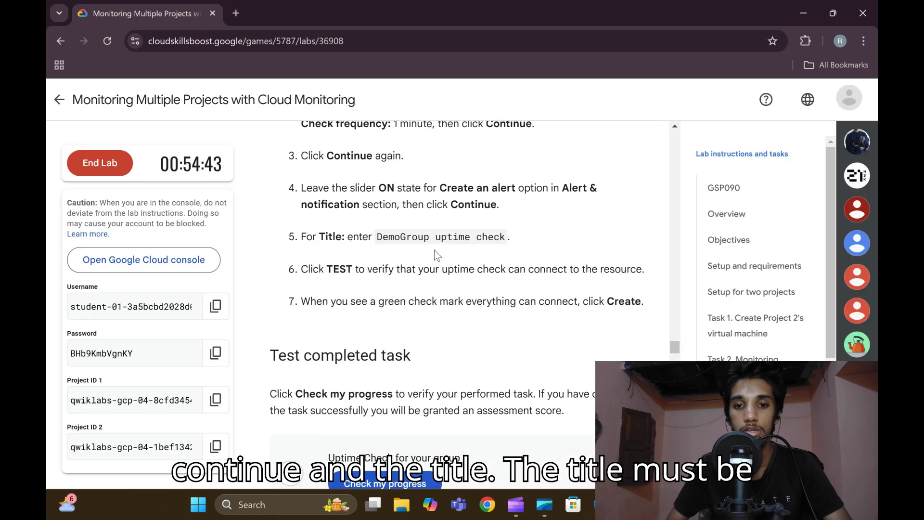
left_click_drag(375, 237, 504, 239)
key("ctrl+c")
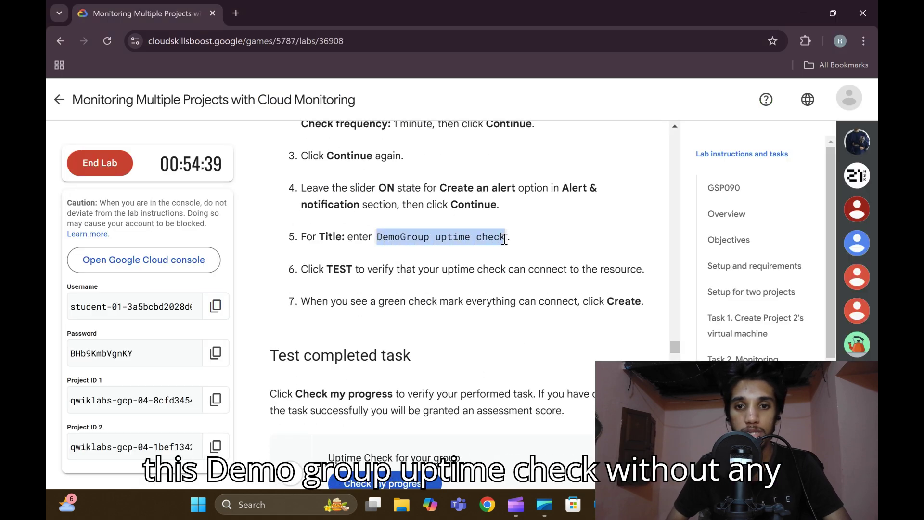
mouse_move(636, 504)
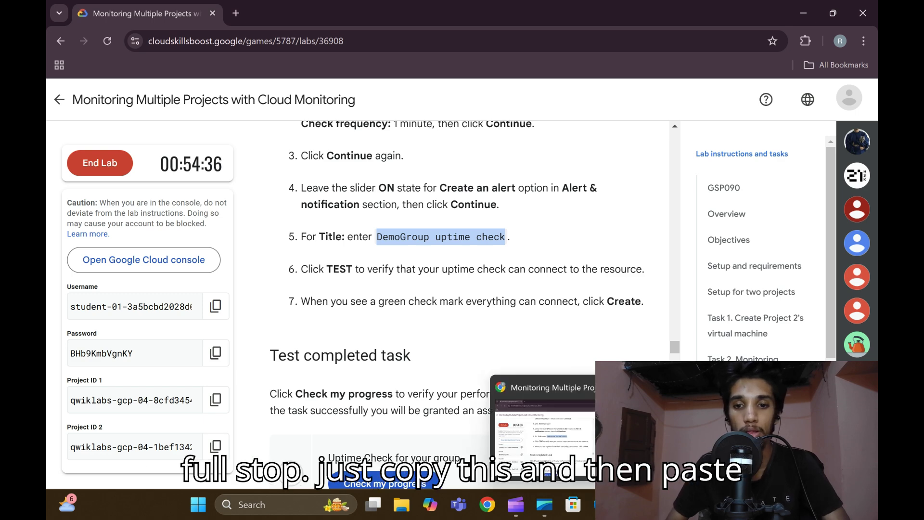
left_click(640, 419)
key("ctrl+v")
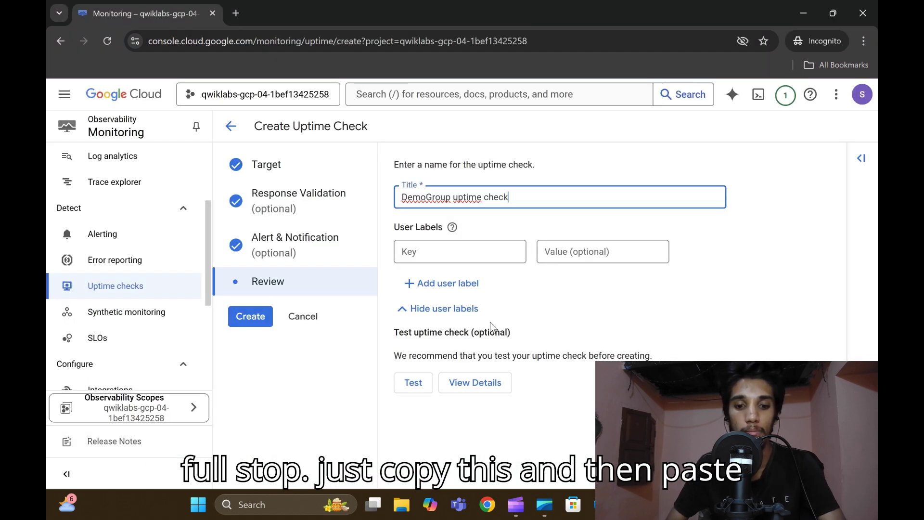
left_click(254, 316)
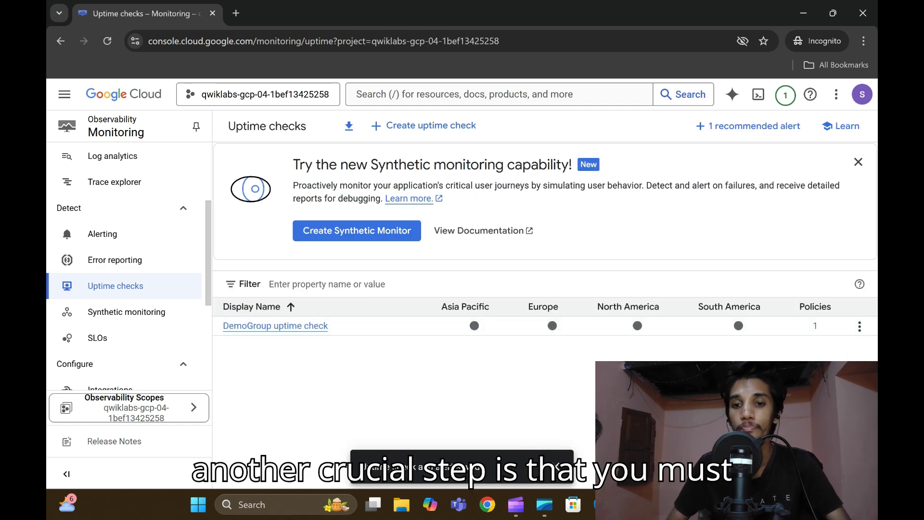
Step: Check the lab progress for the "Uptime Check for your group" task
left_click(578, 400)
scroll(412, 312, "down", 3)
left_click(413, 347)
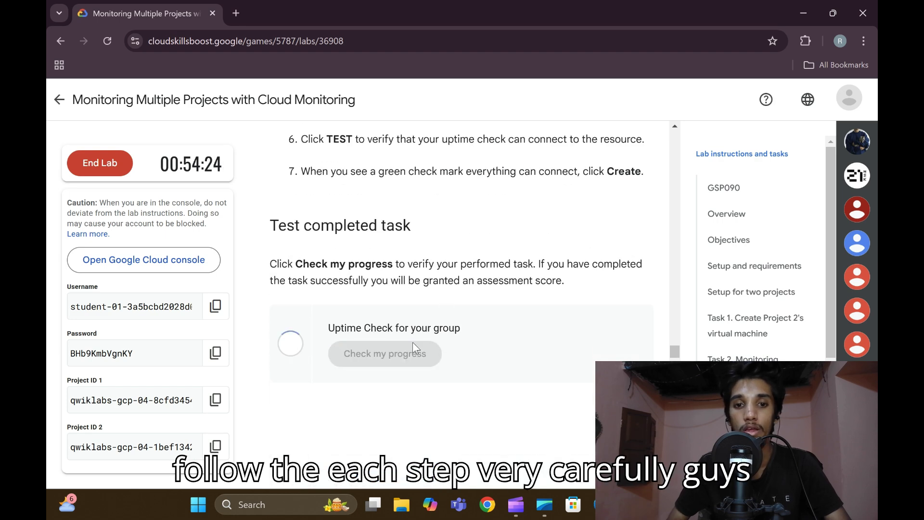
Step: Read the lab's Task 4 instructions on the group's alerting policy and start a new policy in Monitoring's Alerting page
scroll(417, 347, "down", 1)
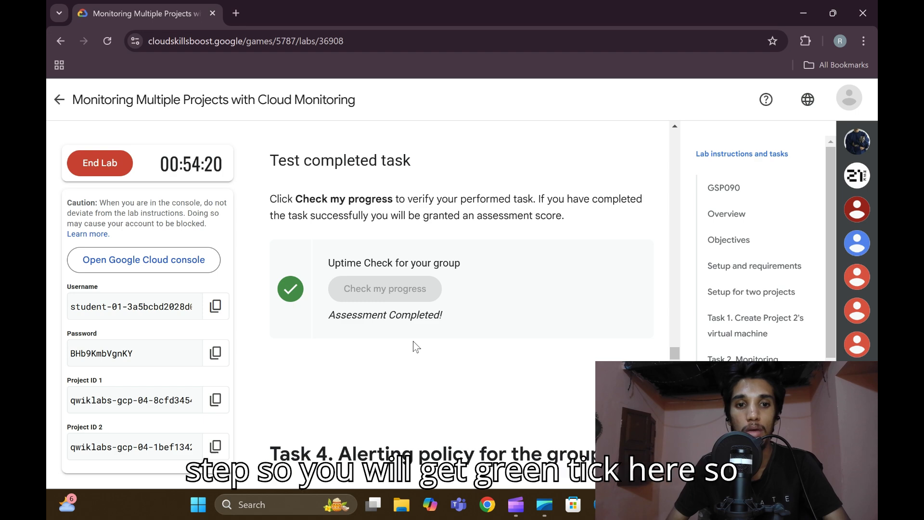
scroll(417, 346, "down", 5)
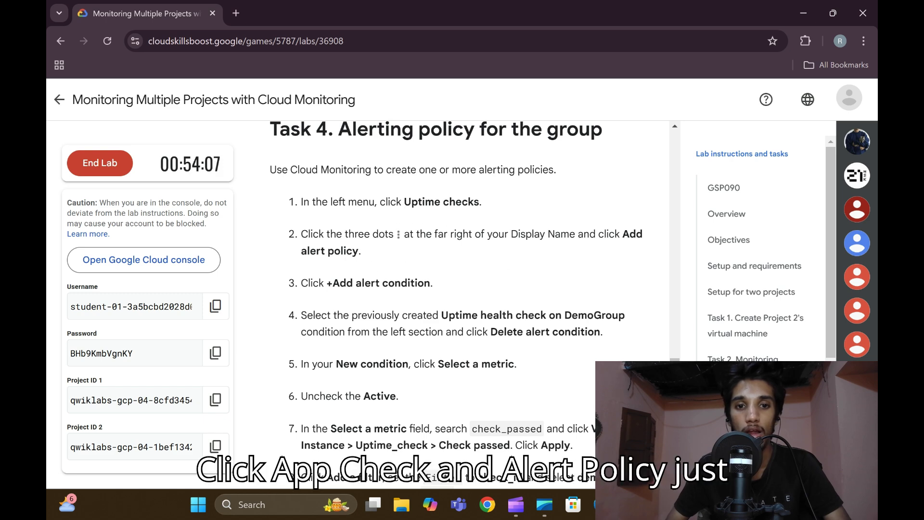
left_click(613, 423)
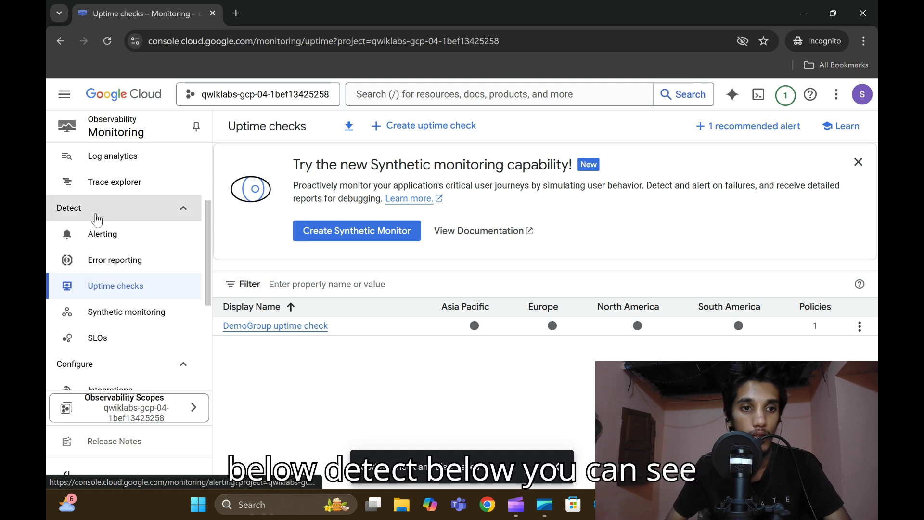
left_click(102, 237)
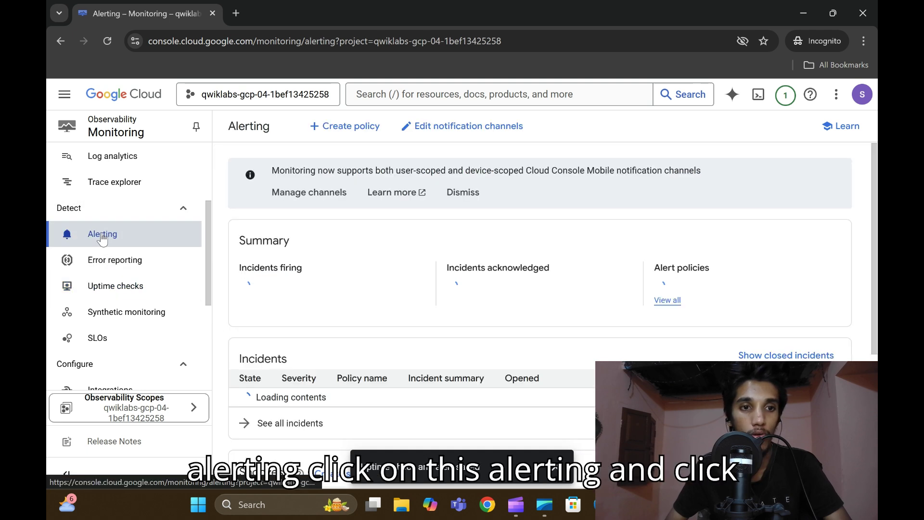
left_click(339, 135)
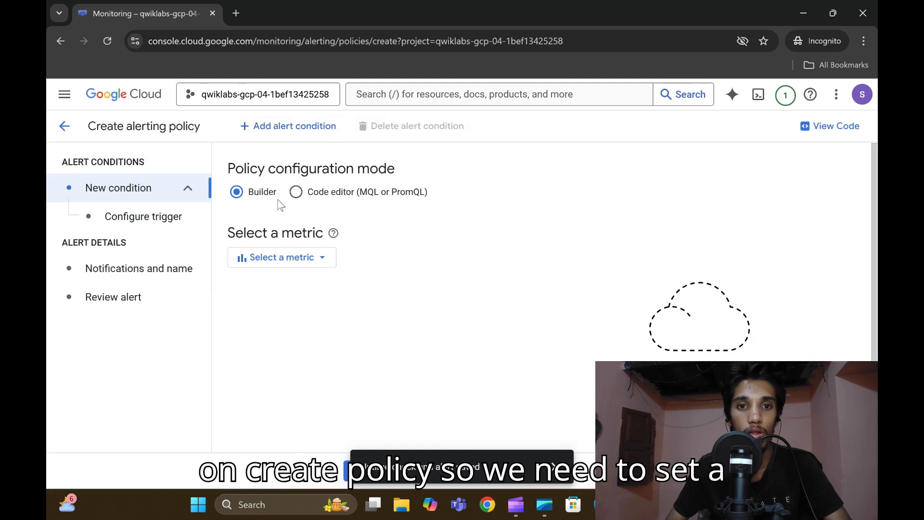
Step: Include inactive metrics in the condition's metric selection and search for check_passed, copied from the lab's Task 4 instructions
left_click(284, 260)
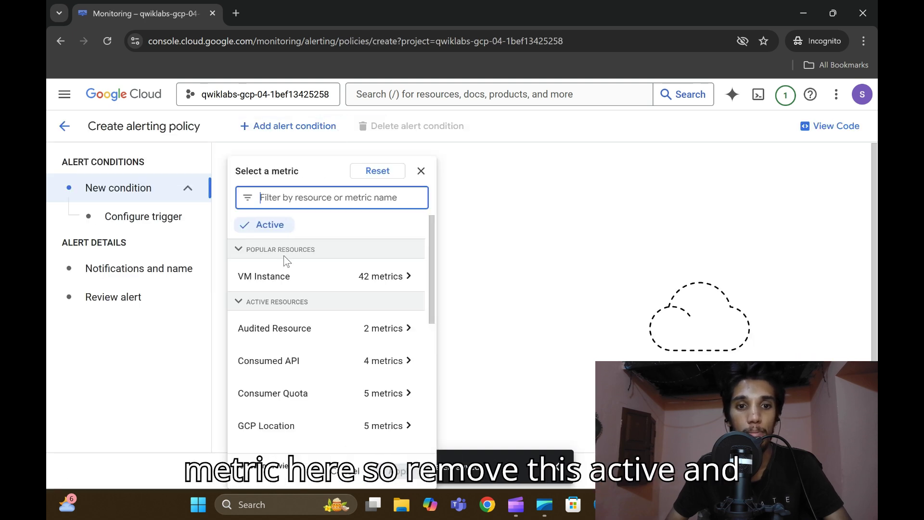
left_click(271, 225)
left_click(286, 198)
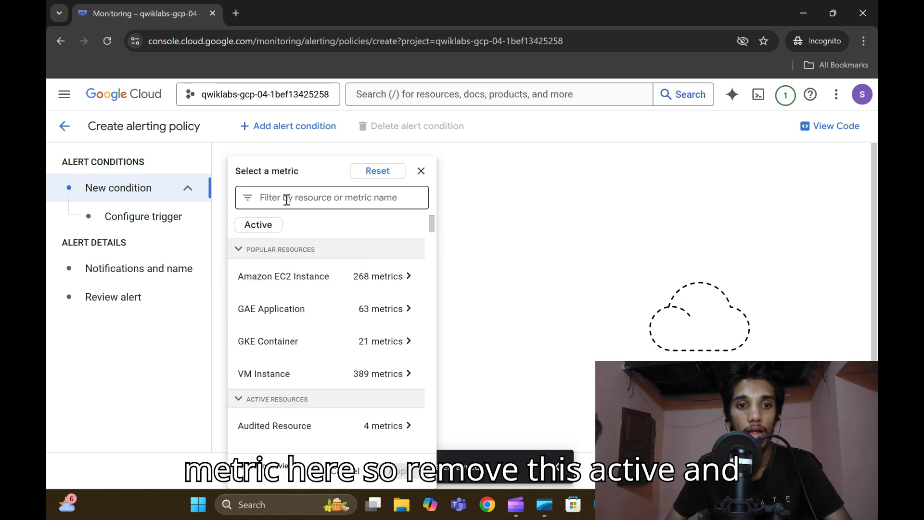
left_click(481, 378)
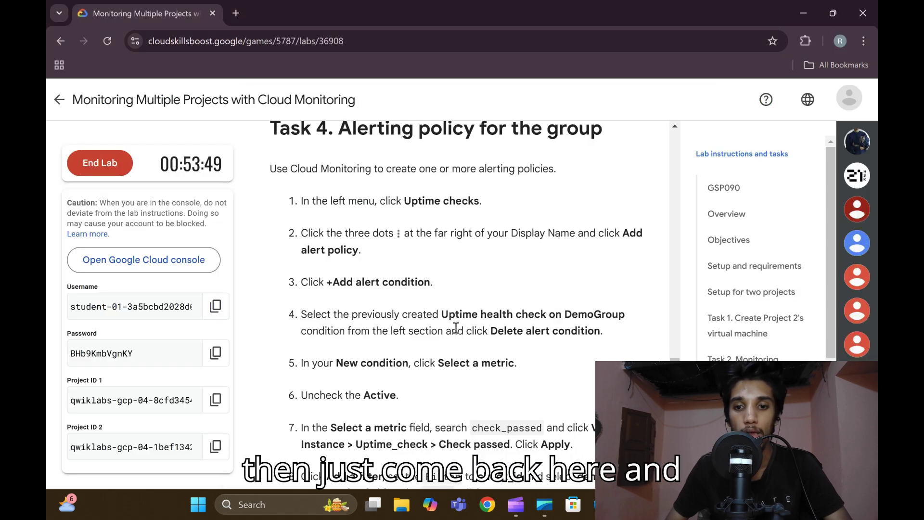
left_click_drag(476, 368, 545, 375)
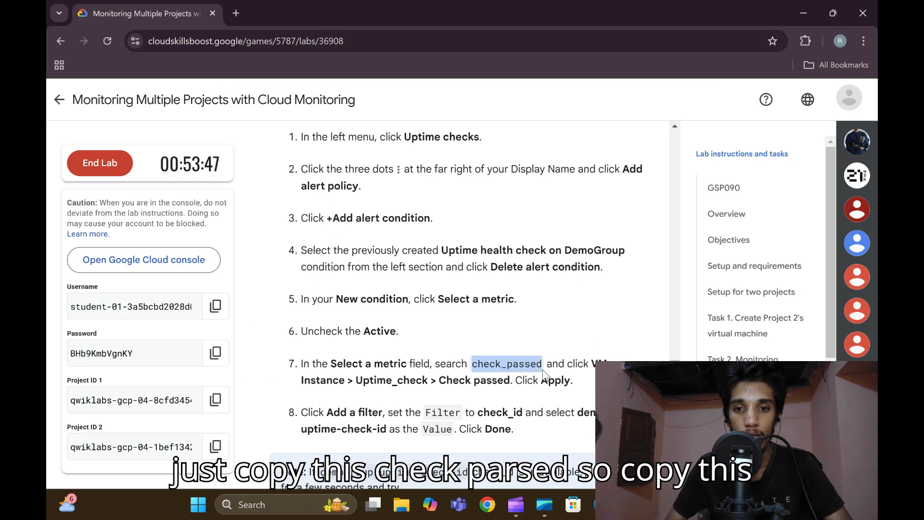
key("ctrl+c")
key("alt+Tab")
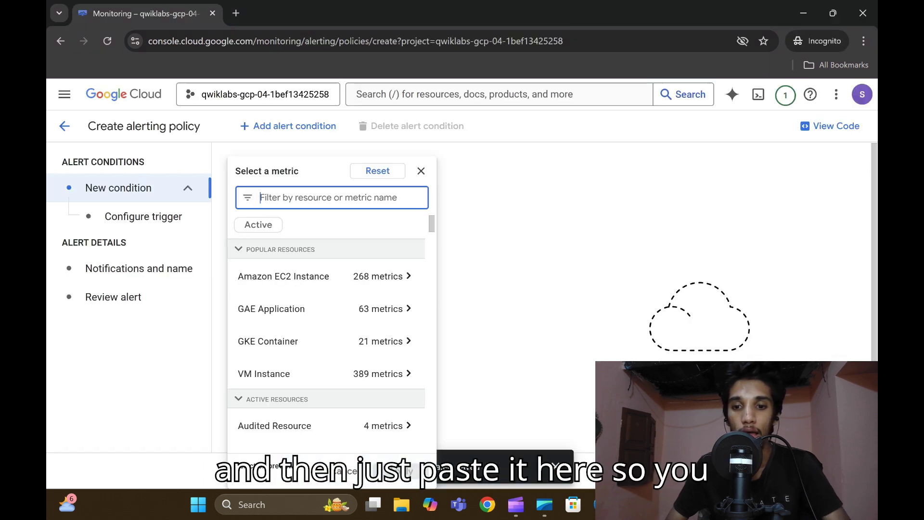
key("ctrl+v")
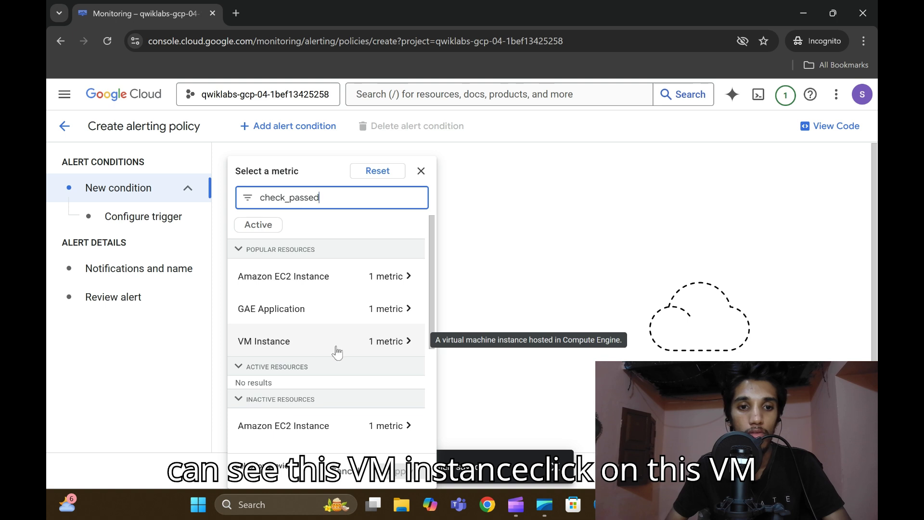
Step: Apply the VM Instance > Uptime_check > Check passed metric to the alert condition
left_click(393, 347)
left_click(539, 281)
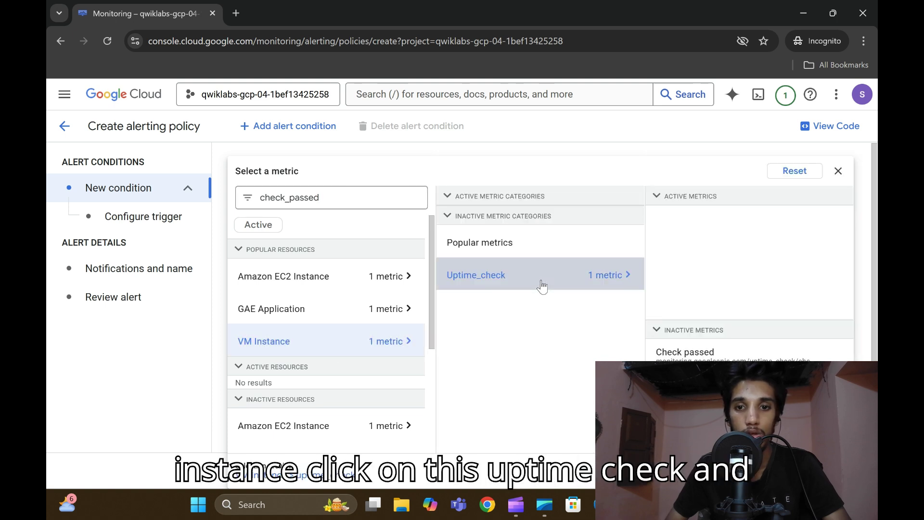
left_click(684, 352)
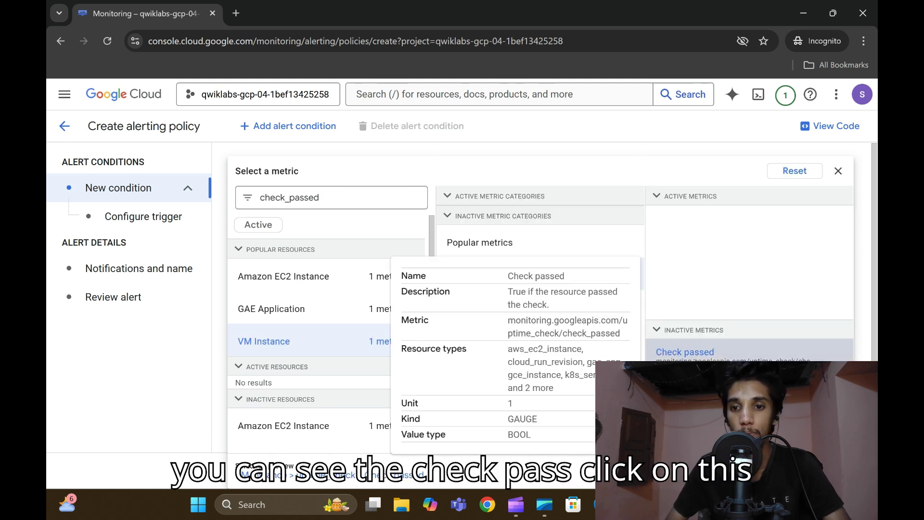
left_click(825, 474)
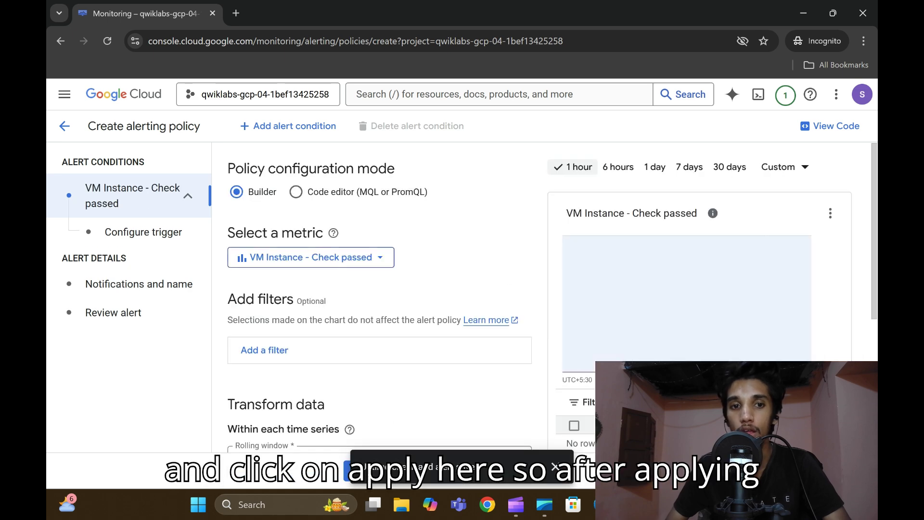
Step: Add a filter on the check_id metric label to the condition and open its value for entry
scroll(378, 372, "down", 1)
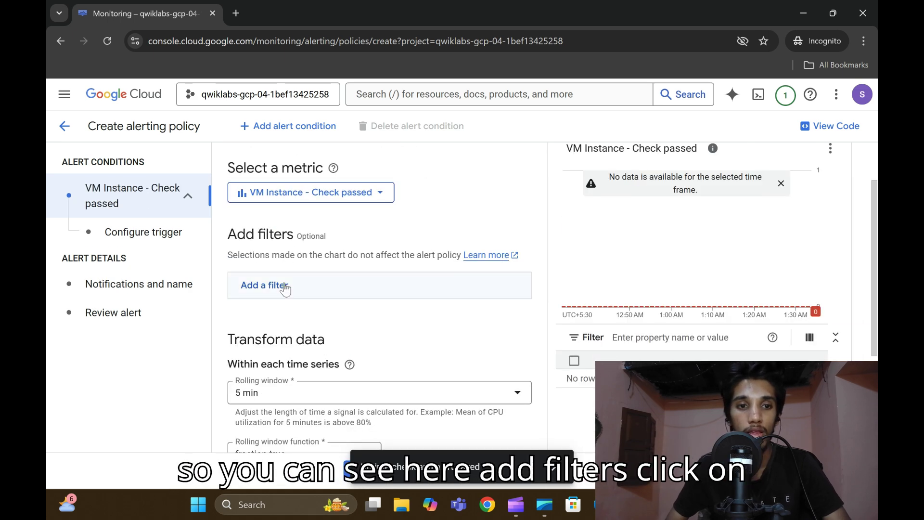
left_click(261, 295)
left_click(265, 336)
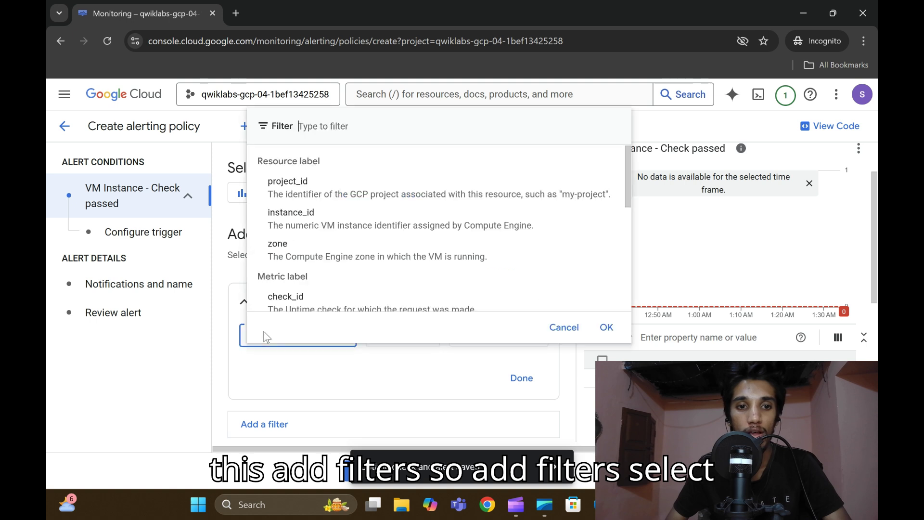
scroll(330, 247, "down", 1)
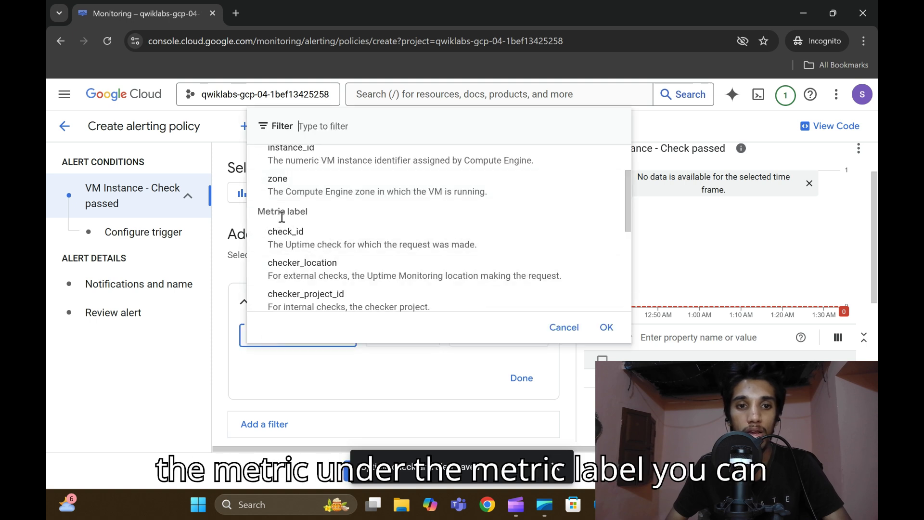
left_click(301, 243)
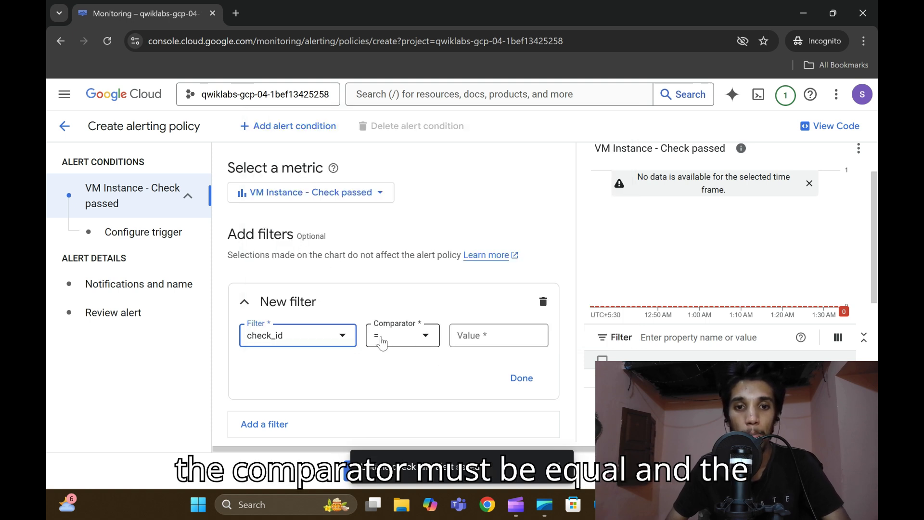
left_click(484, 342)
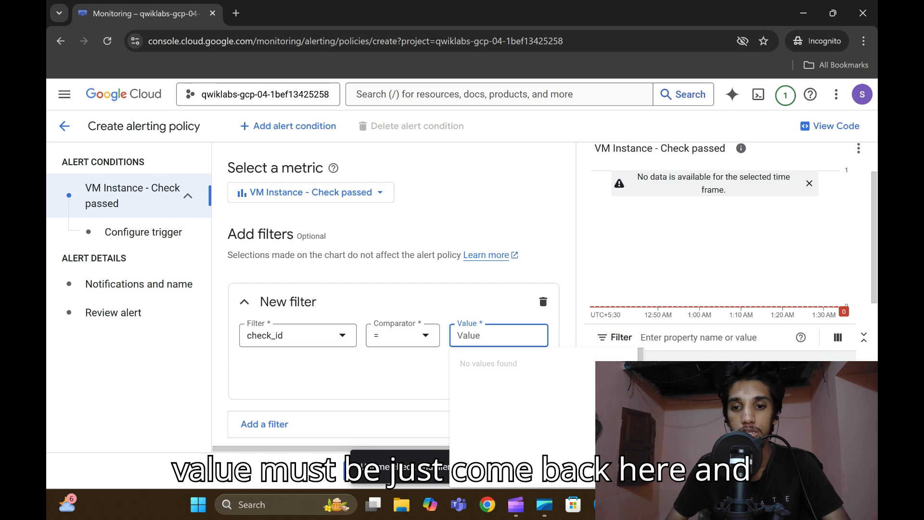
Step: Copy demogroup-uptime-check-id from the lab instructions into the check_id filter's value and finish the filter
left_click(591, 450)
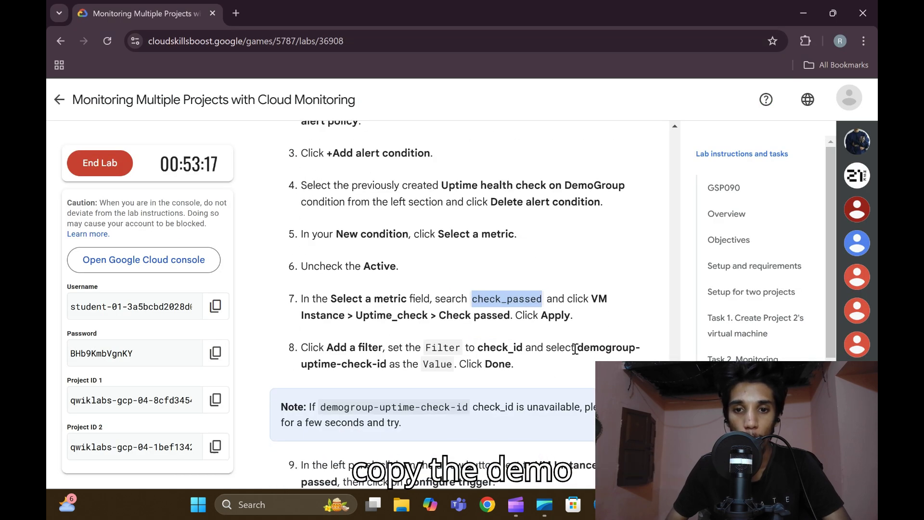
left_click_drag(578, 348, 390, 366)
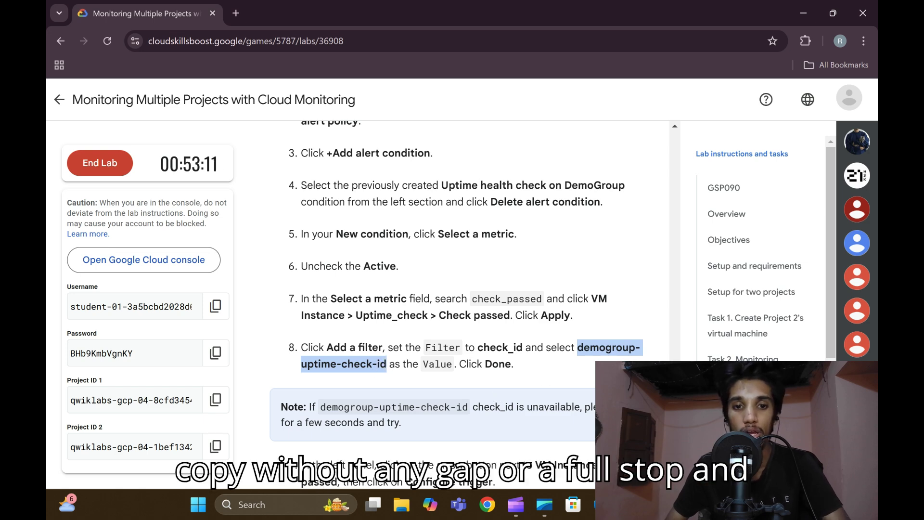
left_click(510, 385)
key("ctrl+v")
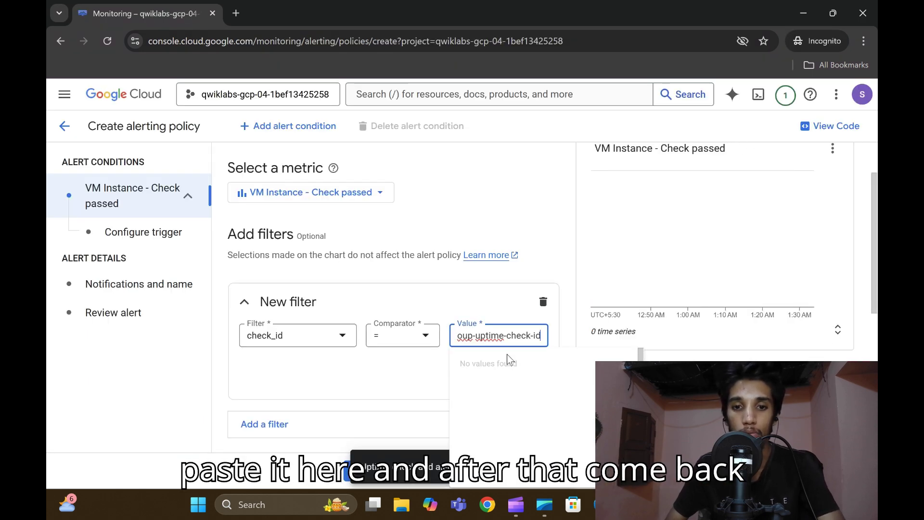
left_click(386, 378)
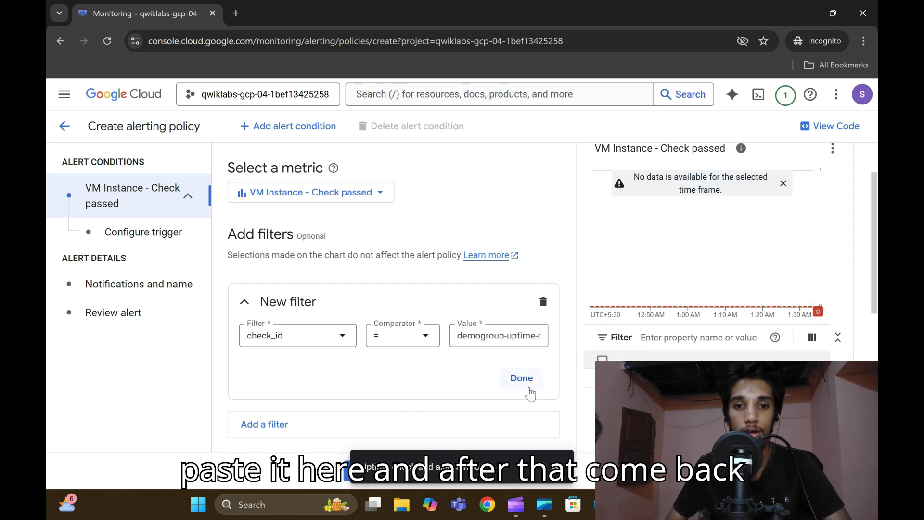
left_click(522, 381)
Step: Set the alert trigger's condition type to Metric absence and turn off the notification channel for the policy
scroll(398, 347, "down", 3)
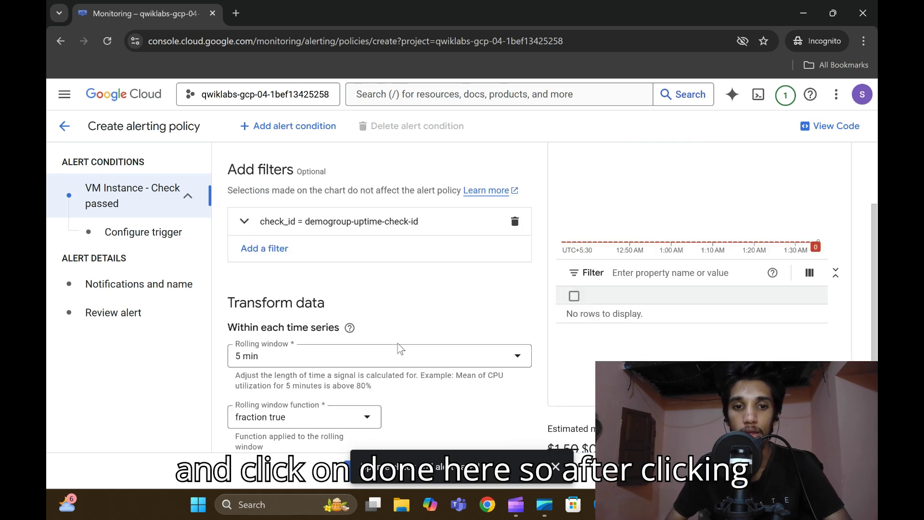
scroll(231, 394, "down", 1)
left_click(248, 415)
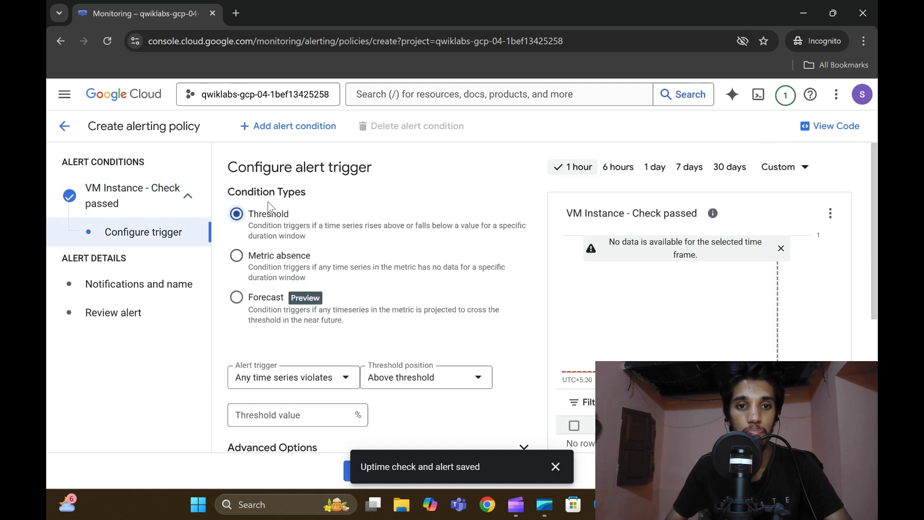
left_click(236, 257)
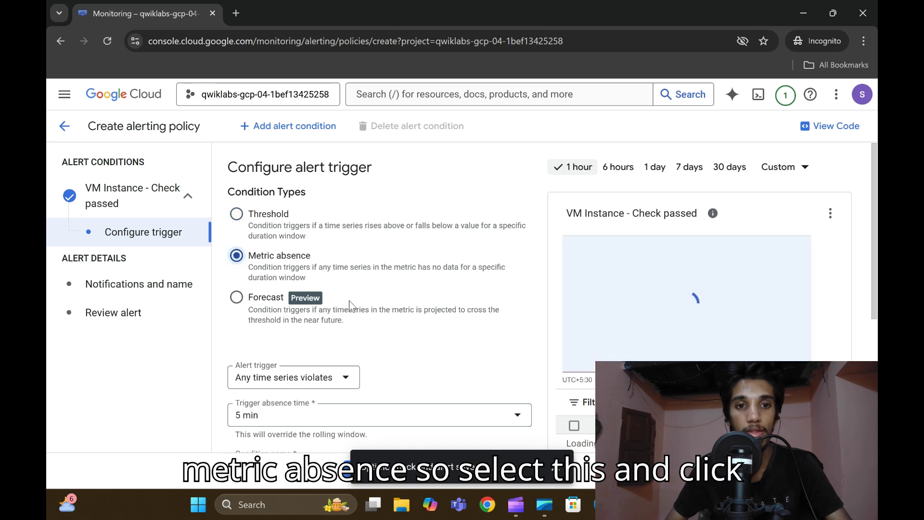
scroll(342, 337, "down", 5)
left_click(250, 277)
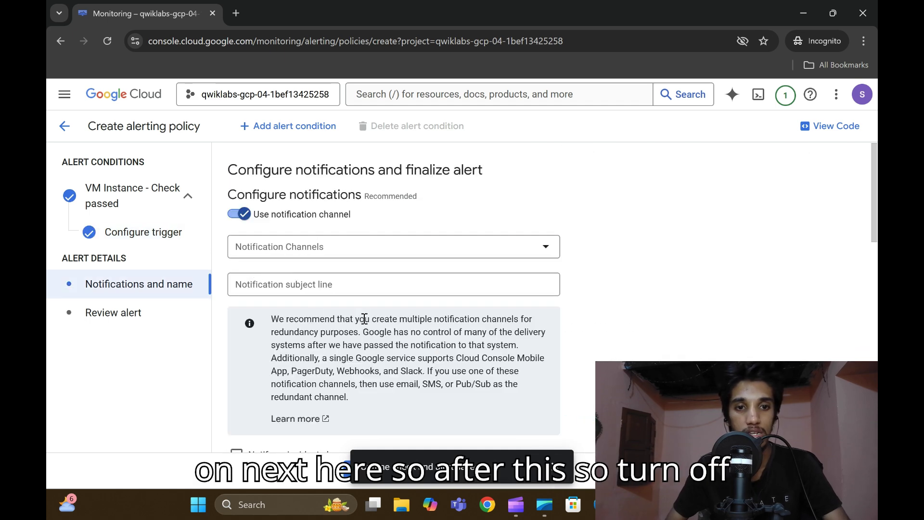
left_click(239, 216)
Step: Name the alert policy Uptime Check Policy, copied from the lab instructions, and proceed to the alert review
scroll(337, 288, "down", 10)
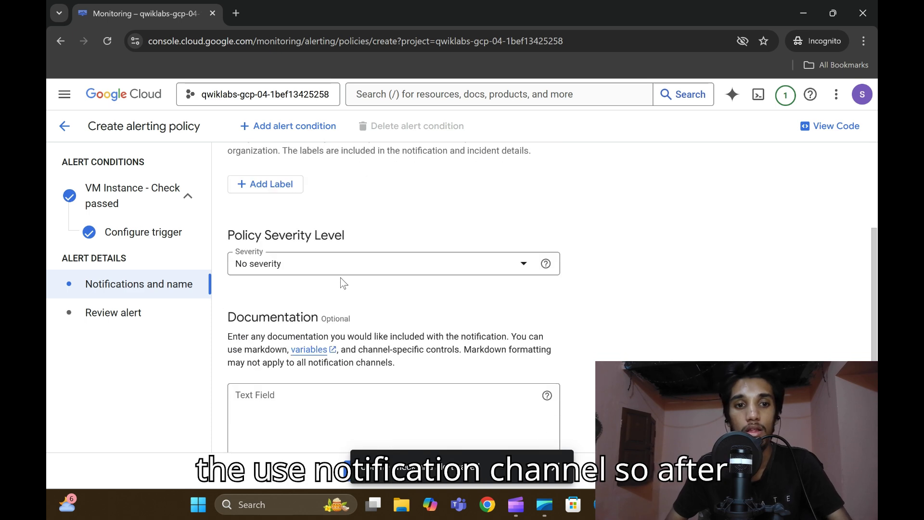
left_click(314, 385)
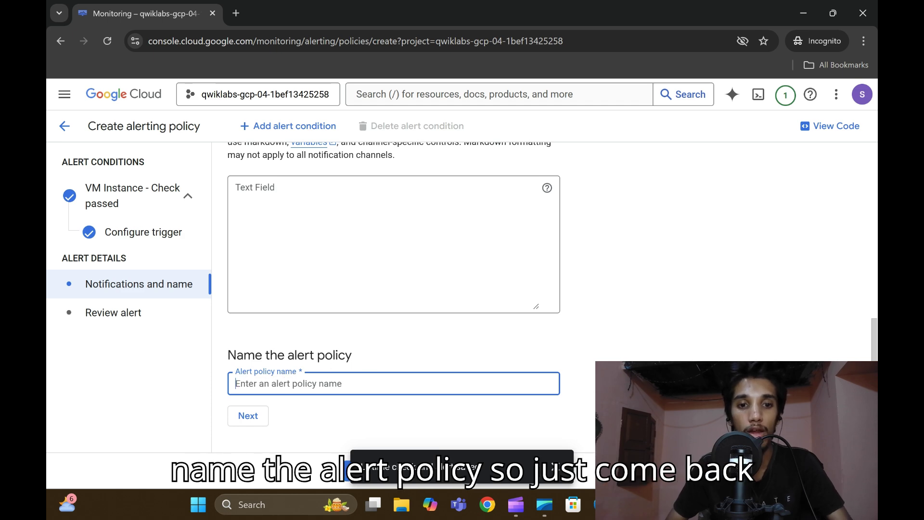
mouse_move(487, 504)
left_click(534, 413)
scroll(483, 336, "down", 5)
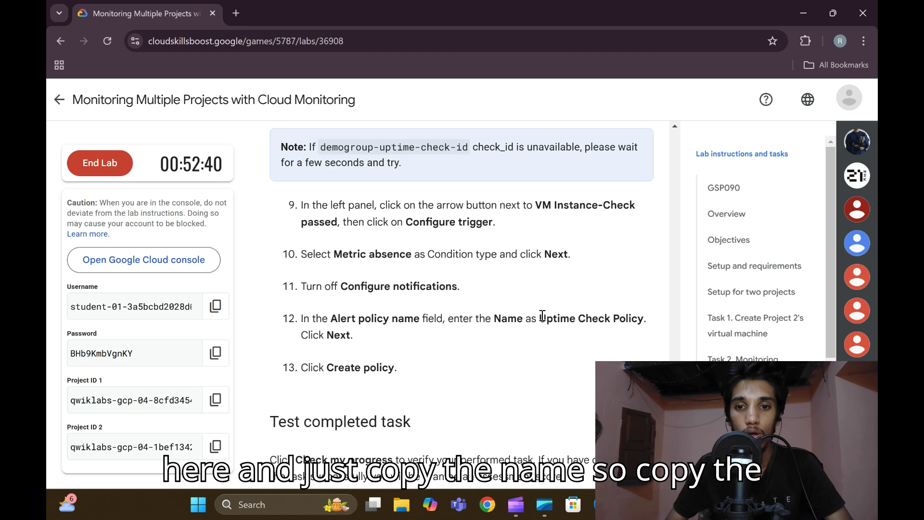
left_click_drag(543, 315, 637, 320)
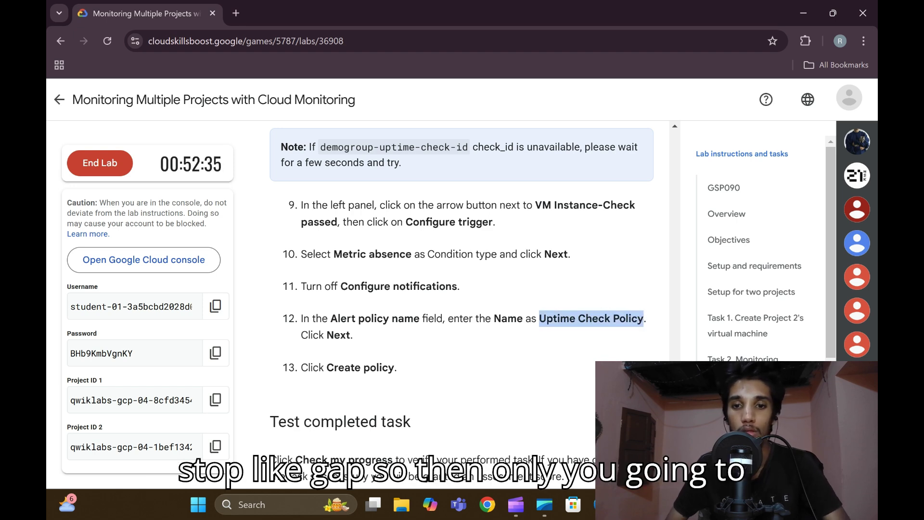
mouse_move(602, 505)
left_click(649, 423)
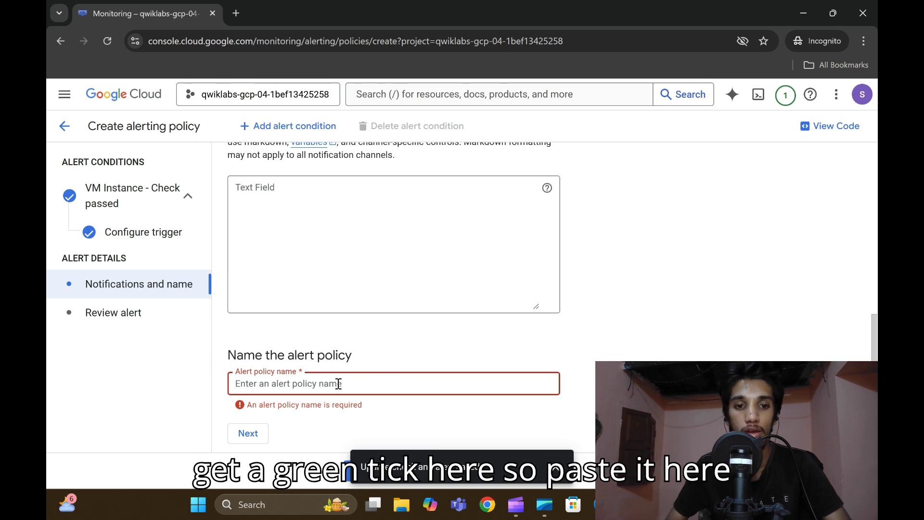
left_click(338, 384)
type("Uptime Check Policy")
left_click(248, 433)
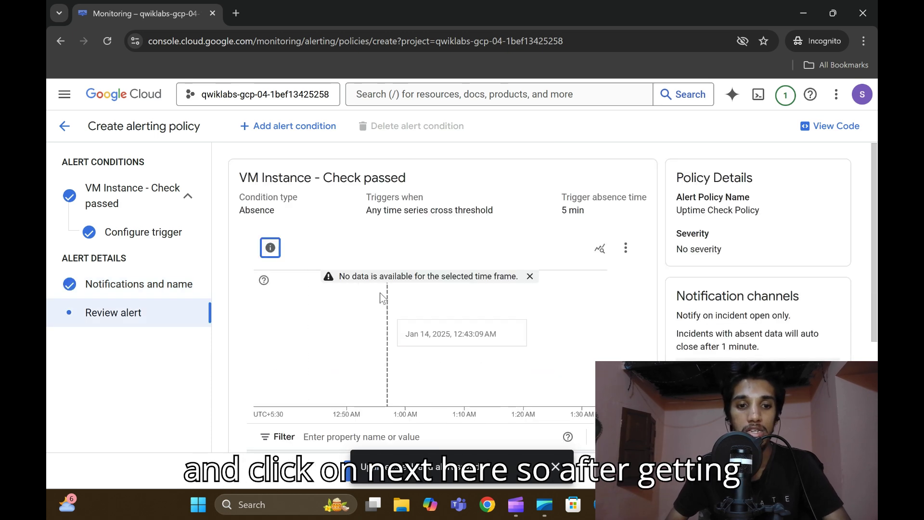
Step: Dismiss the saved-check notification, review the alert summary and create the policy
scroll(360, 298, "down", 4)
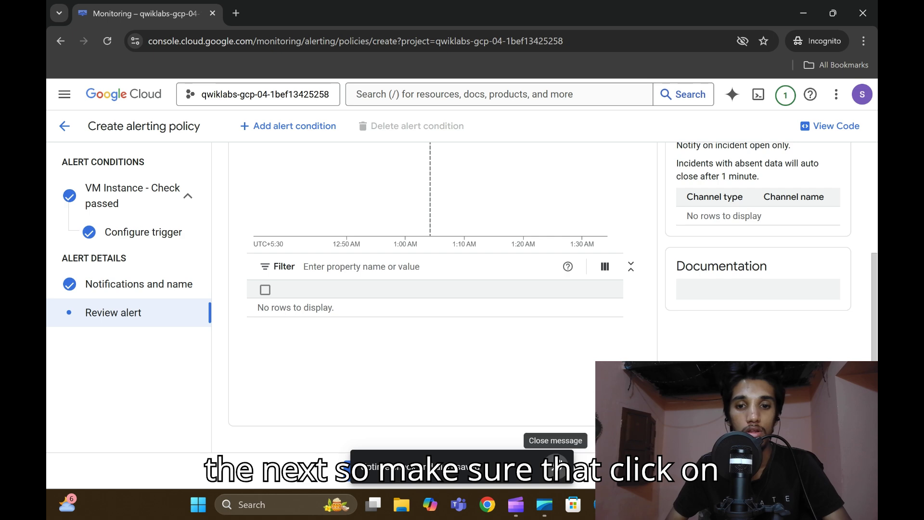
left_click(560, 461)
scroll(495, 428, "up", 4)
left_click(374, 474)
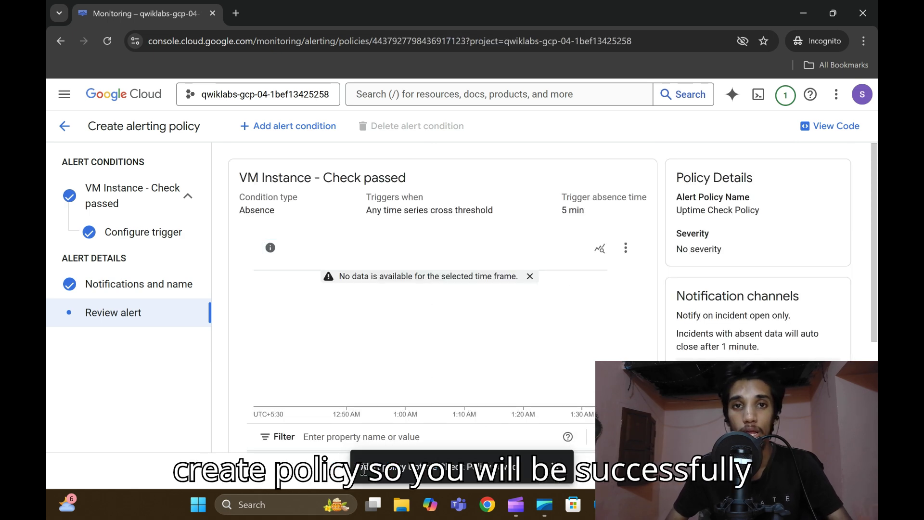
Step: Return to the lab page and check the progress for the "Alerting Policy for the group" task
mouse_move(544, 504)
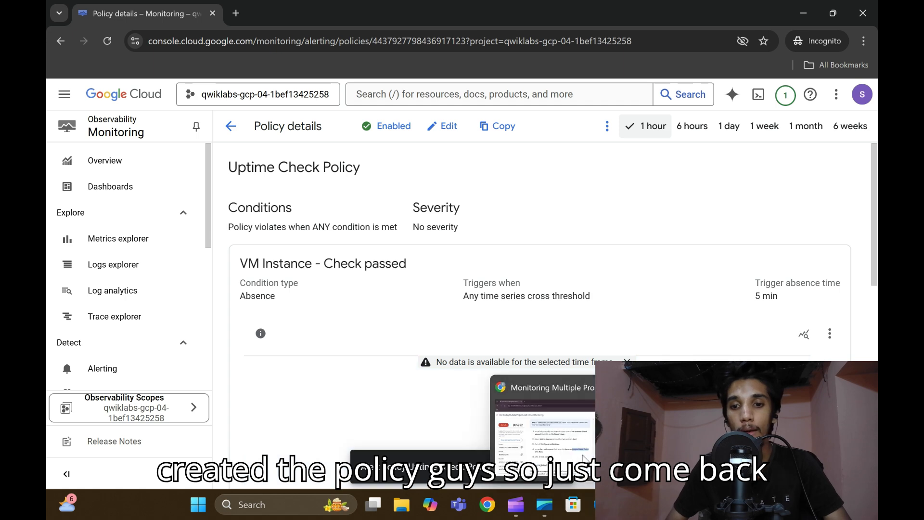
left_click(544, 414)
left_click(406, 294)
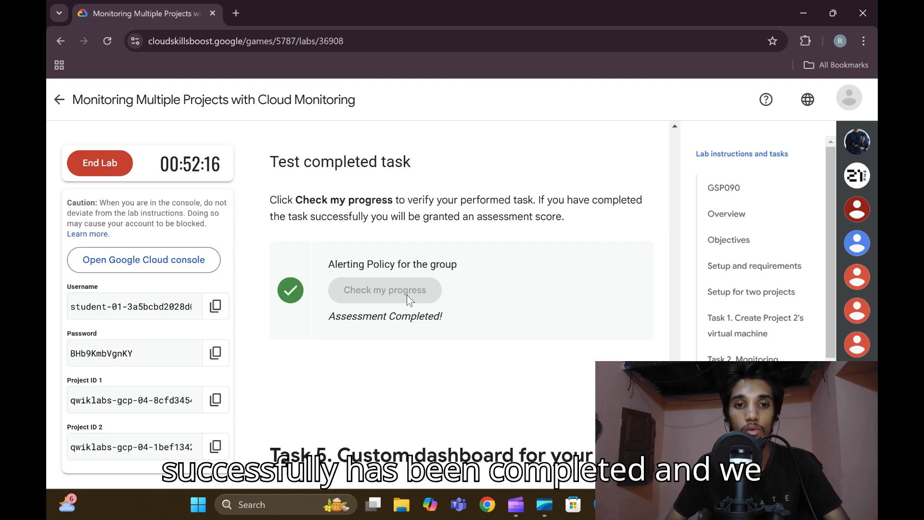
scroll(407, 295, "up", 15)
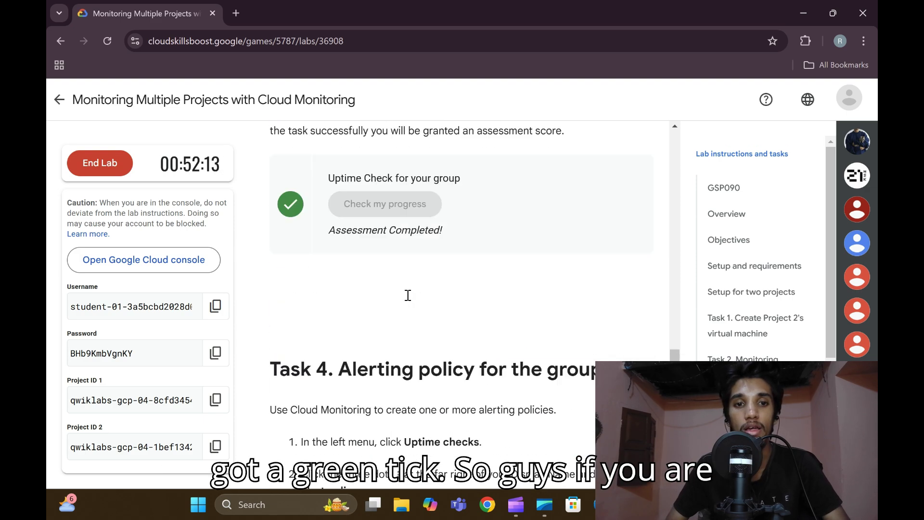
scroll(407, 295, "up", 10)
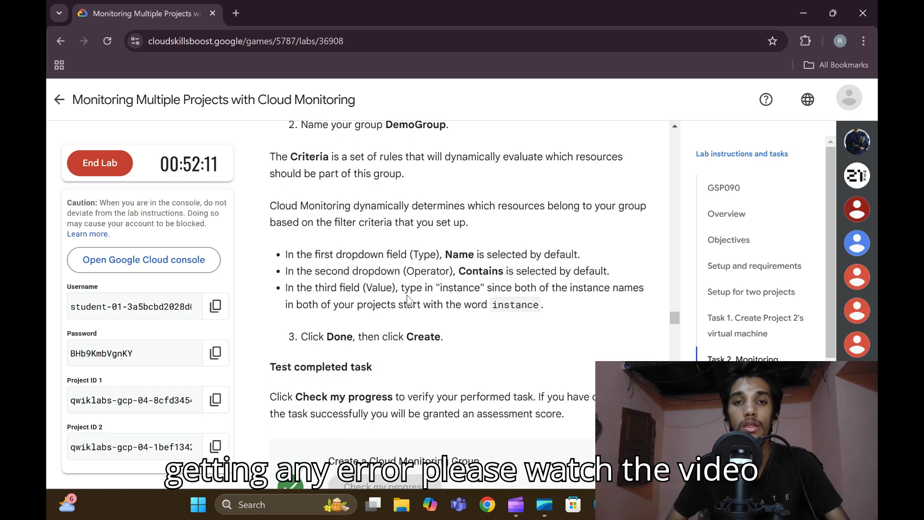
scroll(407, 295, "up", 7)
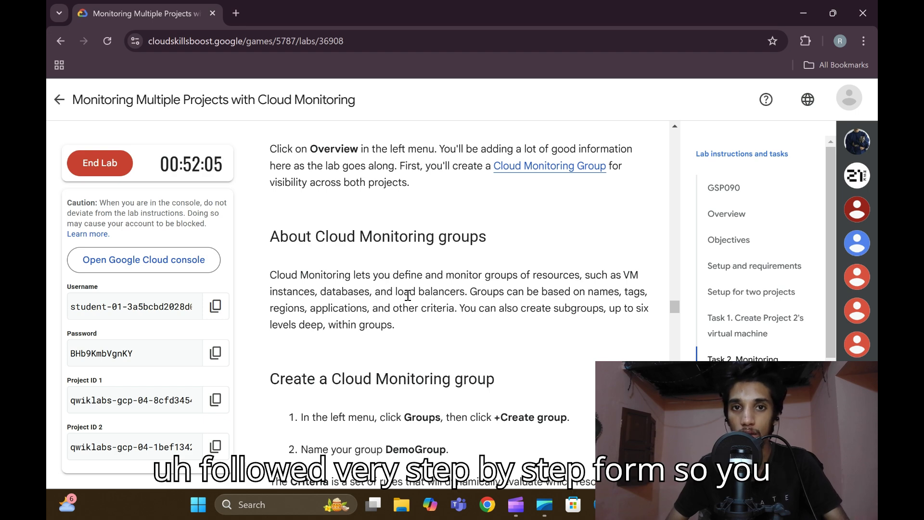
scroll(407, 295, "up", 10)
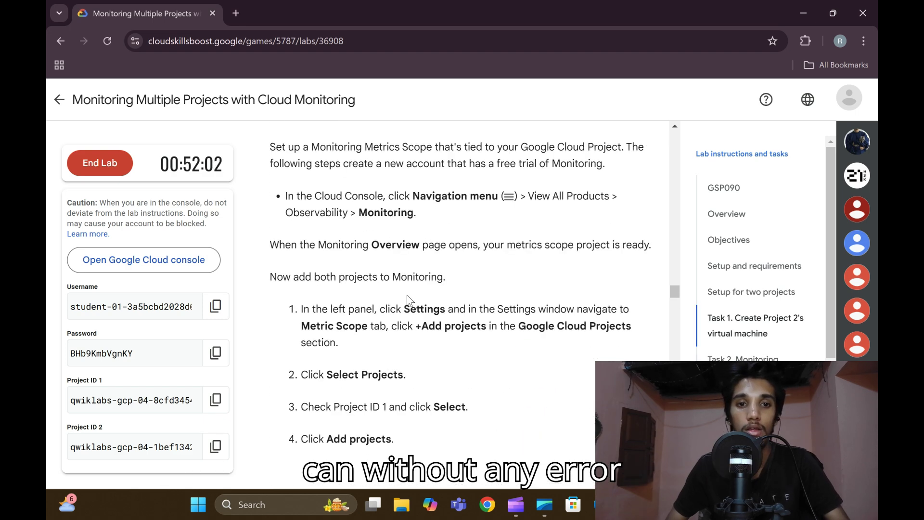
scroll(406, 294, "up", 3)
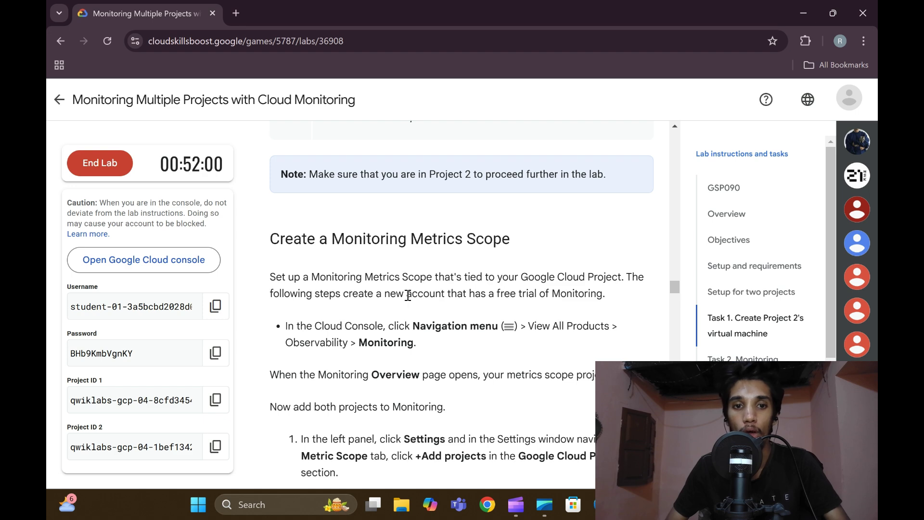
scroll(408, 294, "up", 4)
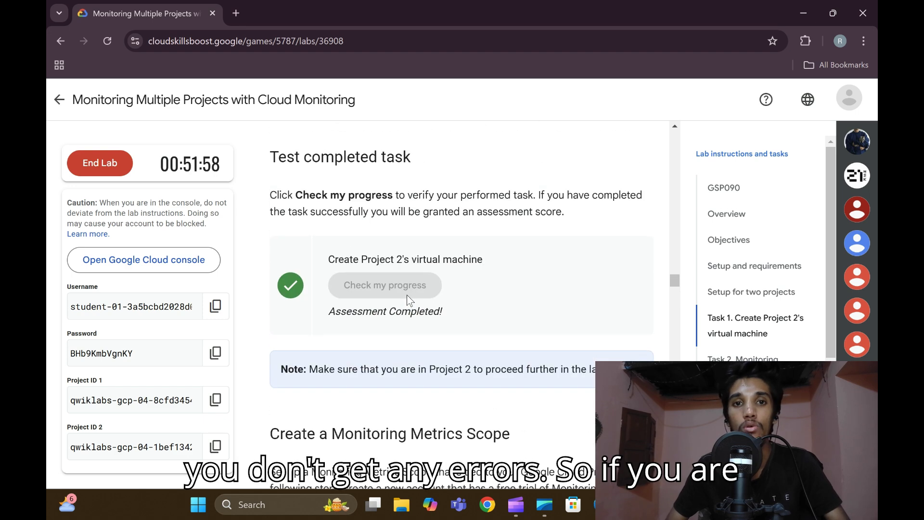